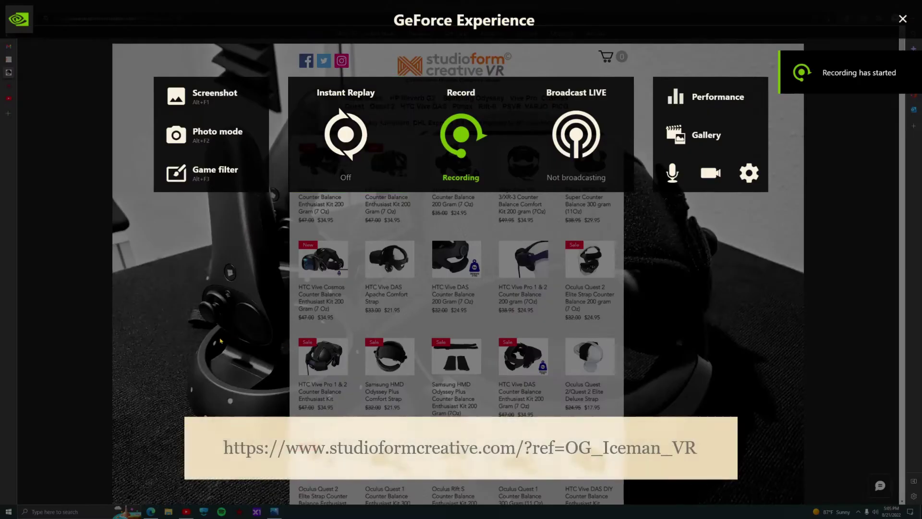
Close the overlay and open the HP Reverb G2 Counter Balance Enthusiast Kit 200 Gram page ($34.95).
{"action": "left_click", "coordinate": [903, 19]}
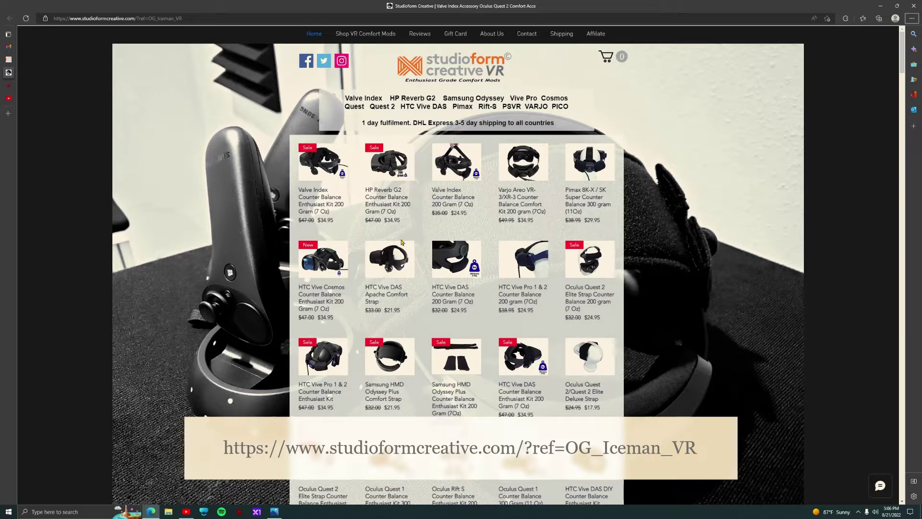
{"action": "scroll", "coordinate": [402, 243], "scroll_direction": "down", "scroll_amount": 5}
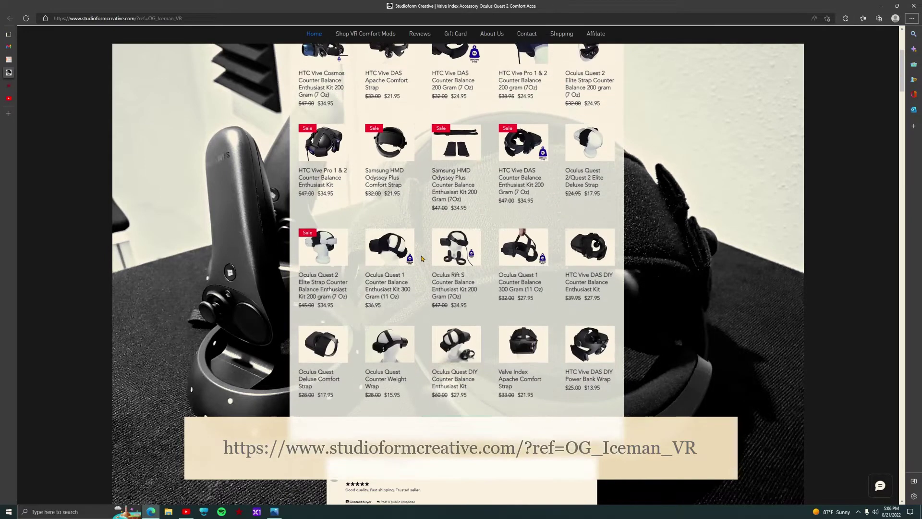
{"action": "scroll", "coordinate": [422, 258], "scroll_direction": "up", "scroll_amount": 5}
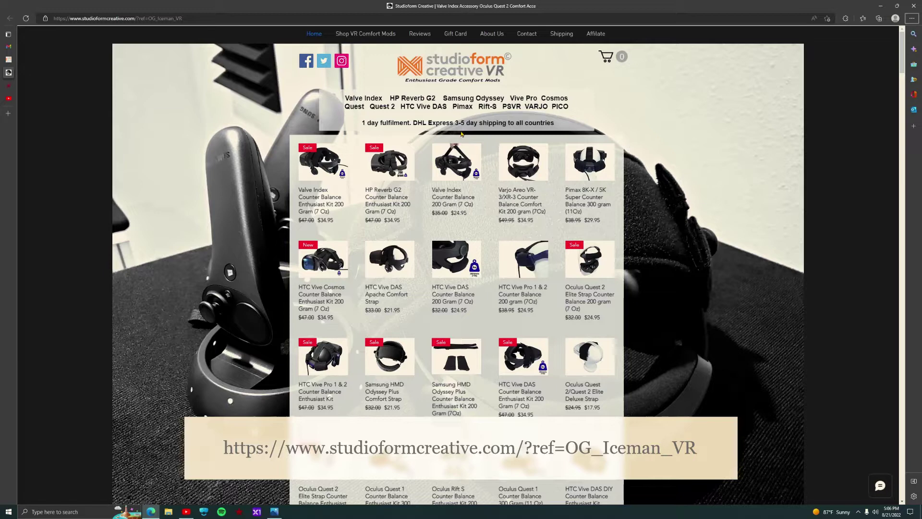
{"action": "scroll", "coordinate": [460, 134], "scroll_direction": "down", "scroll_amount": 5}
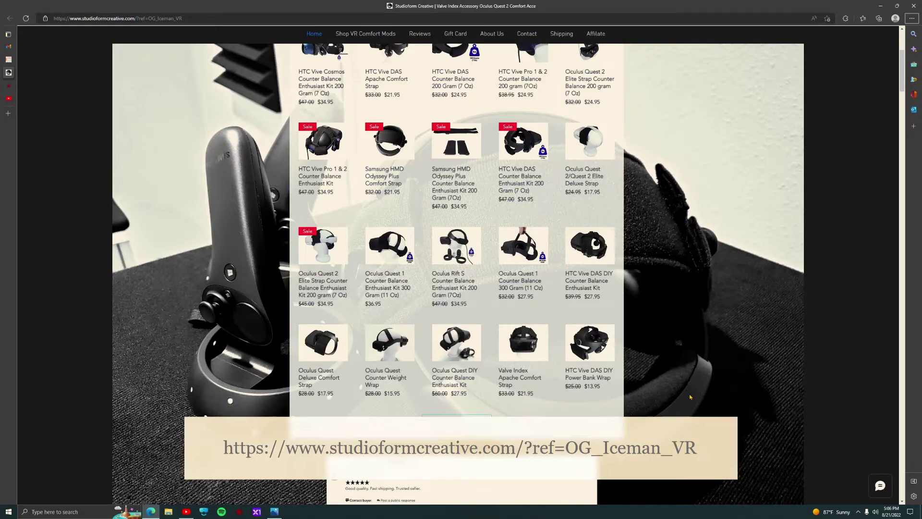
{"action": "scroll", "coordinate": [358, 188], "scroll_direction": "up", "scroll_amount": 5}
{"action": "left_click", "coordinate": [385, 181]}
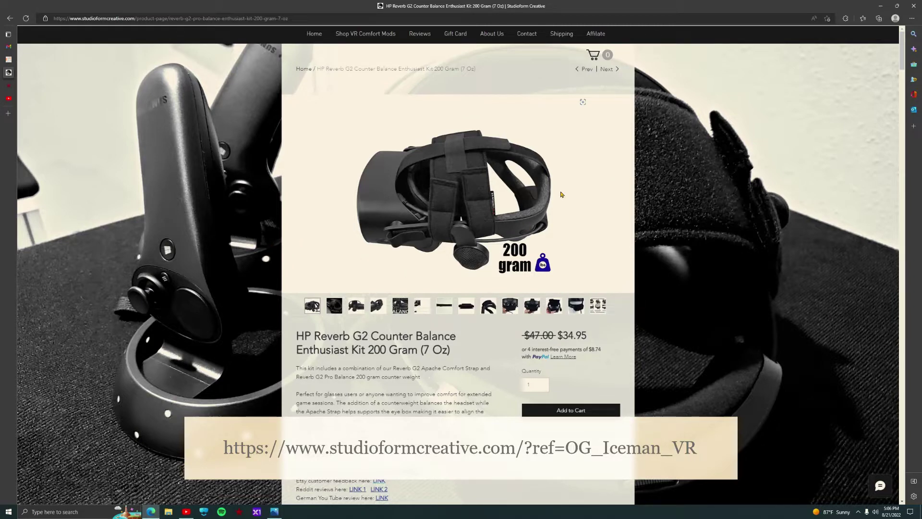
{"action": "left_click", "coordinate": [582, 102]}
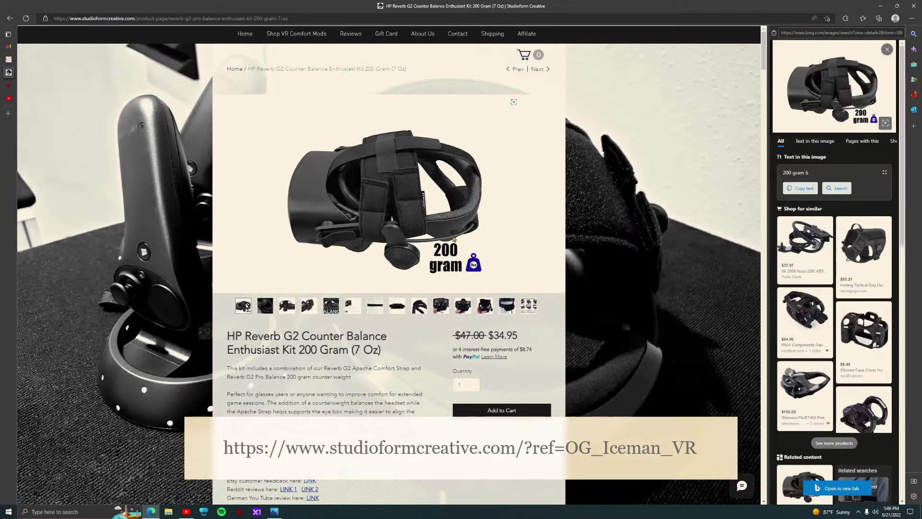
{"action": "scroll", "coordinate": [453, 239], "scroll_direction": "down", "scroll_amount": 3}
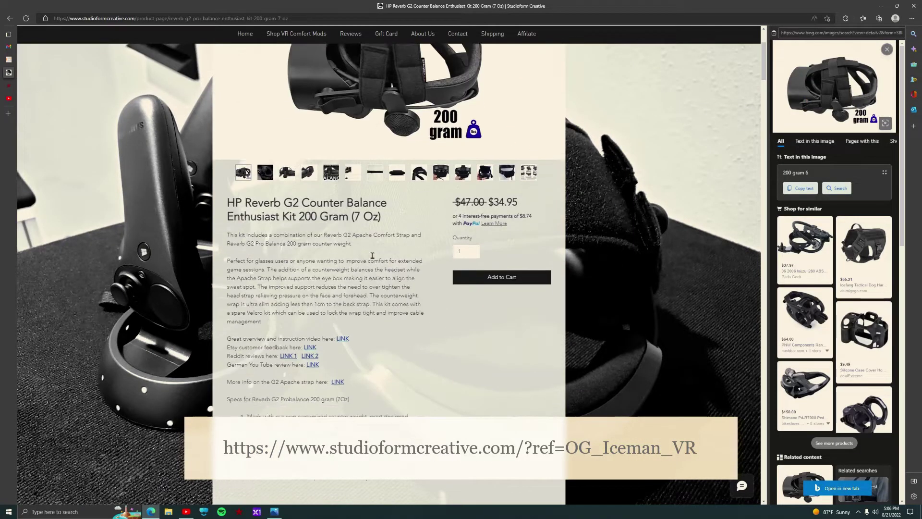
{"action": "left_click", "coordinate": [886, 49]}
{"action": "scroll", "coordinate": [491, 261], "scroll_direction": "down", "scroll_amount": 8}
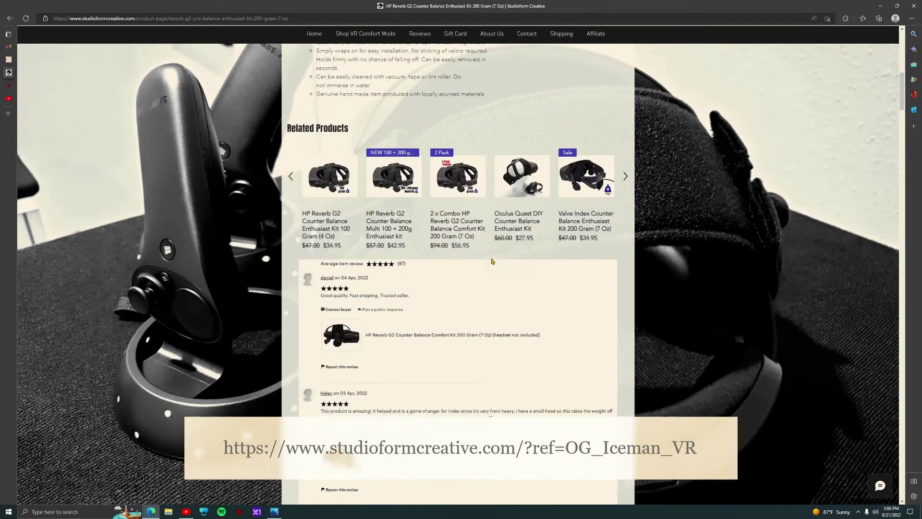
{"action": "scroll", "coordinate": [492, 261], "scroll_direction": "up", "scroll_amount": 10}
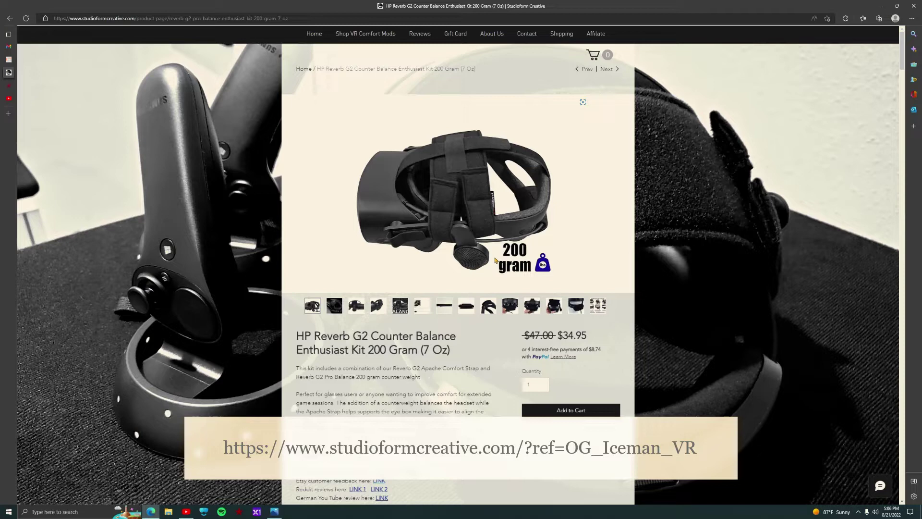
{"action": "scroll", "coordinate": [495, 259], "scroll_direction": "down", "scroll_amount": 3}
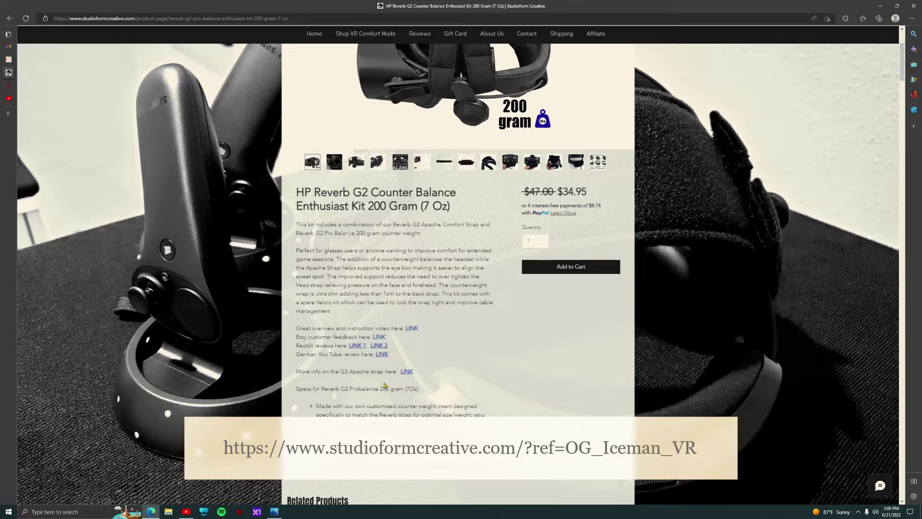
{"action": "scroll", "coordinate": [384, 385], "scroll_direction": "down", "scroll_amount": 3}
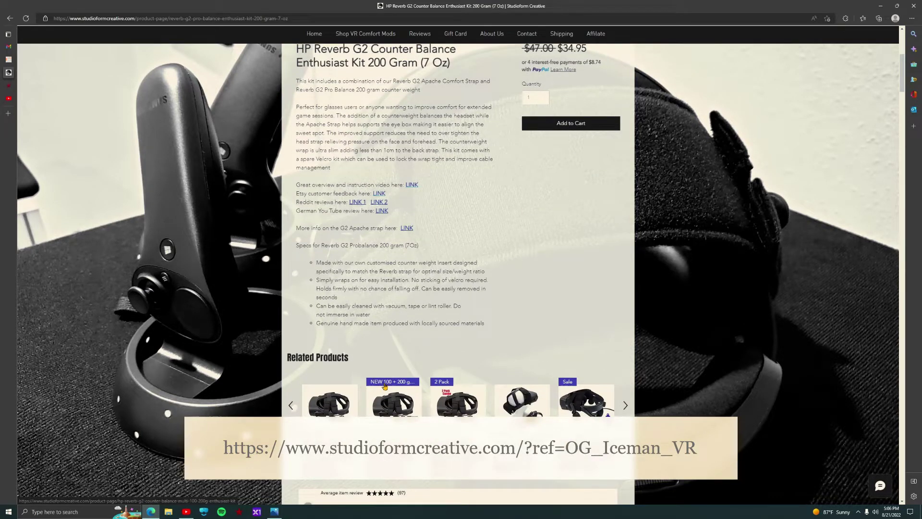
{"action": "scroll", "coordinate": [384, 386], "scroll_direction": "up", "scroll_amount": 6}
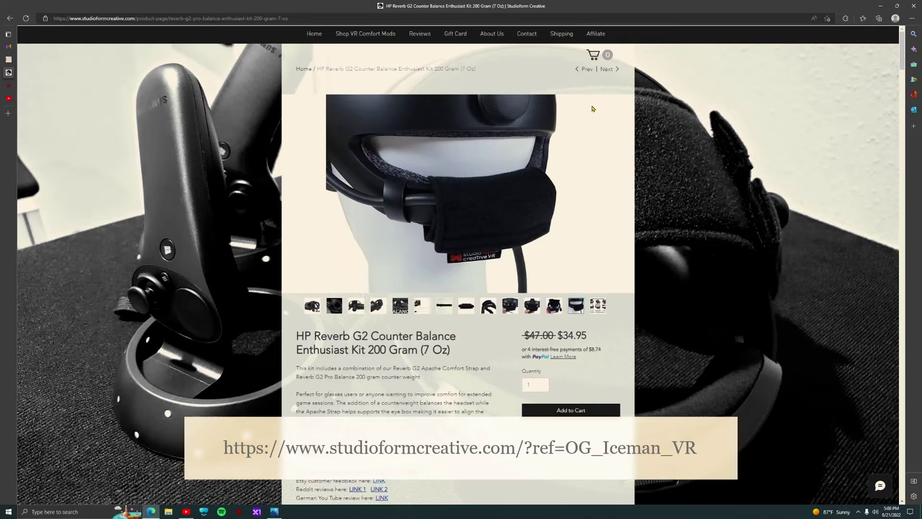
{"action": "scroll", "coordinate": [308, 295], "scroll_direction": "down", "scroll_amount": 2}
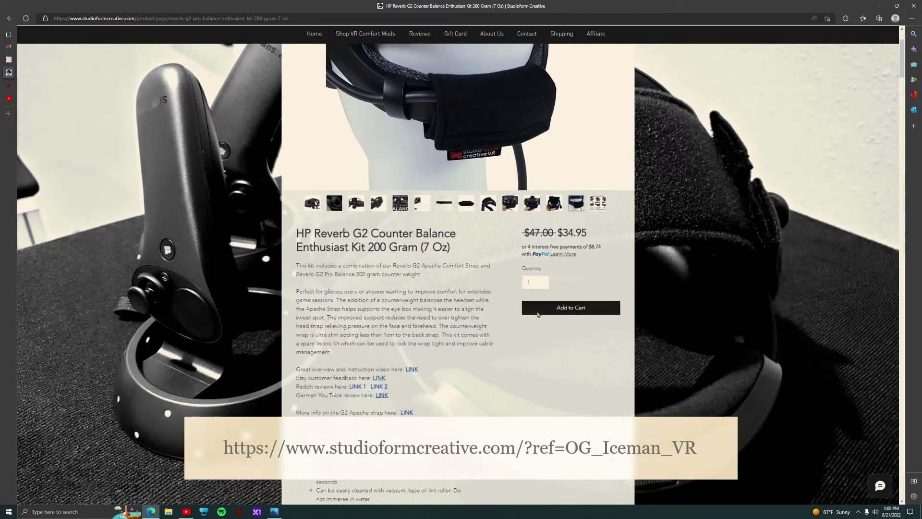
{"action": "scroll", "coordinate": [537, 315], "scroll_direction": "up", "scroll_amount": 2}
{"action": "scroll", "coordinate": [492, 281], "scroll_direction": "down", "scroll_amount": 5}
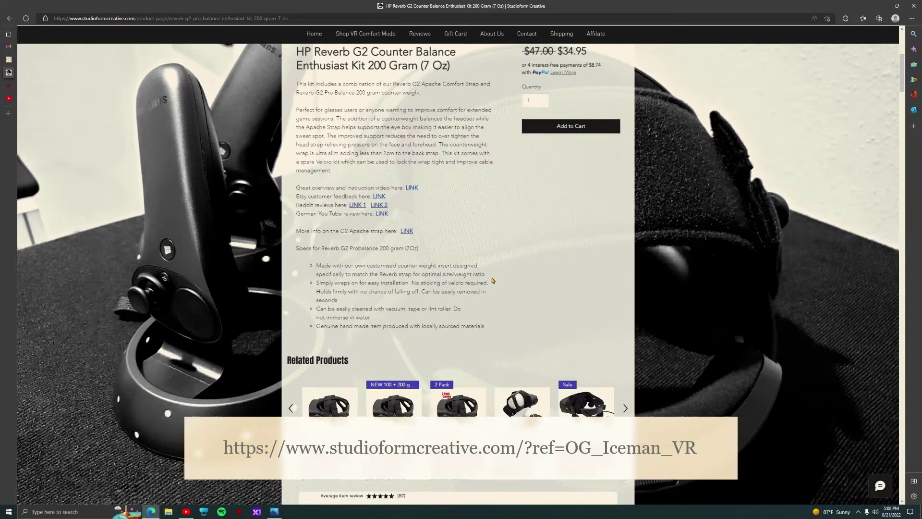
{"action": "scroll", "coordinate": [492, 280], "scroll_direction": "down", "scroll_amount": 3}
{"action": "scroll", "coordinate": [596, 149], "scroll_direction": "up", "scroll_amount": 9}
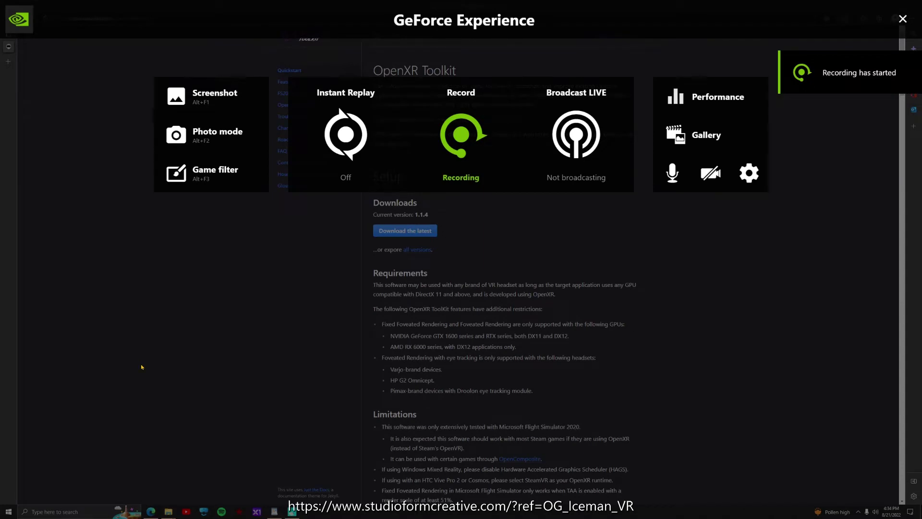
Close the GeForce Experience overlay to reveal the OpenXR Toolkit Quickstart page for version 1.1.4.
{"action": "left_click", "coordinate": [902, 20]}
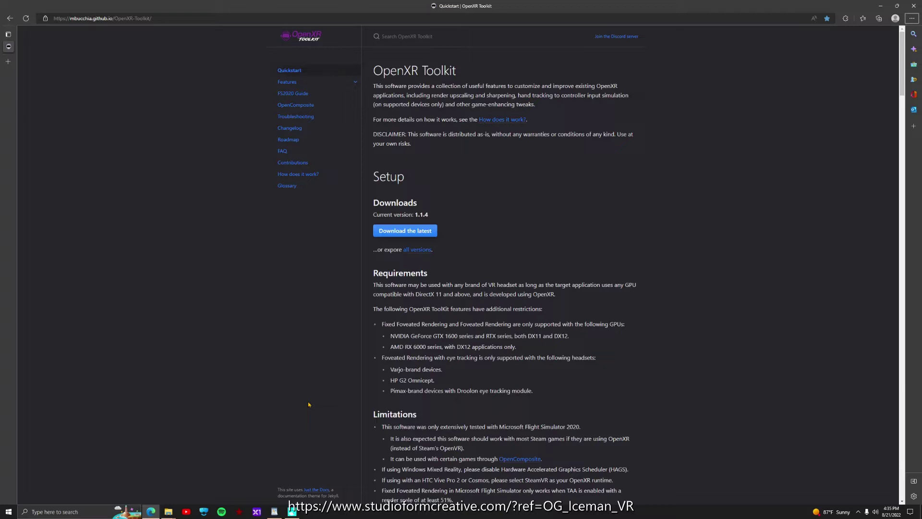
Bring up the 1C Game Studios Explorer window showing IL-2 Sturmovik Great Battles, then minimize it.
{"action": "left_click", "coordinate": [168, 512]}
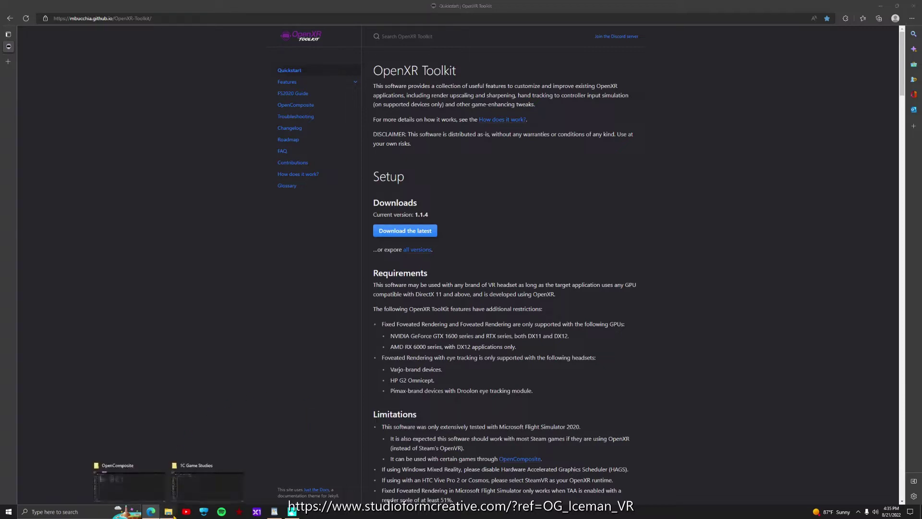
{"action": "left_click", "coordinate": [184, 490]}
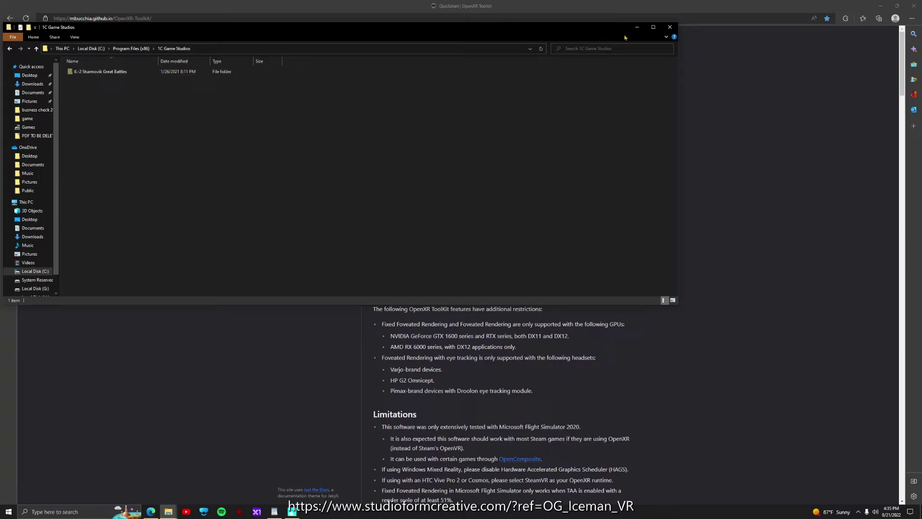
{"action": "left_click", "coordinate": [637, 29]}
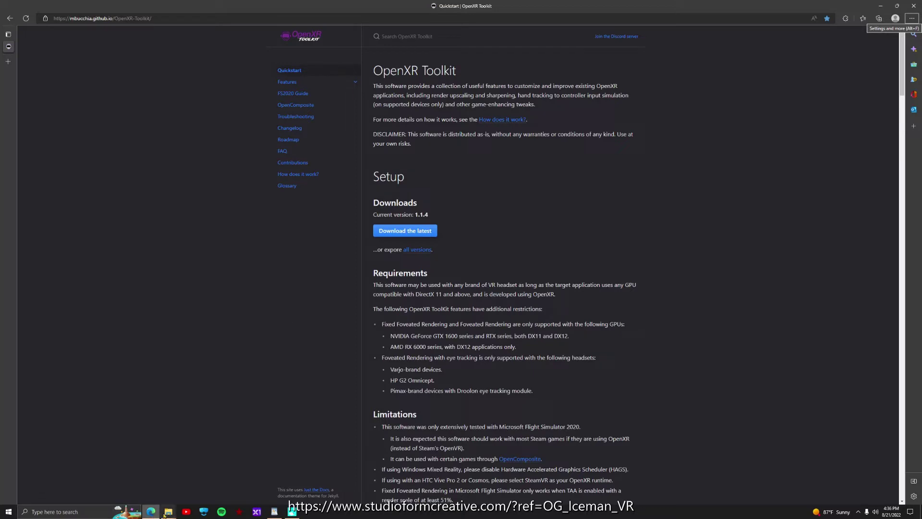
Open IL-2 Sturmovik Great Battles > data and select the startup config file.
{"action": "mouse_move", "coordinate": [168, 511]}
{"action": "left_click", "coordinate": [202, 496]}
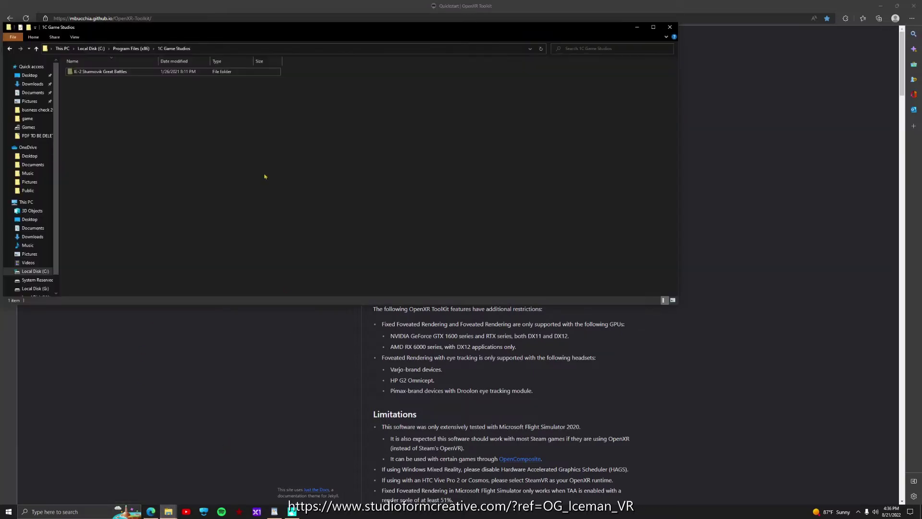
{"action": "double_click", "coordinate": [96, 72]}
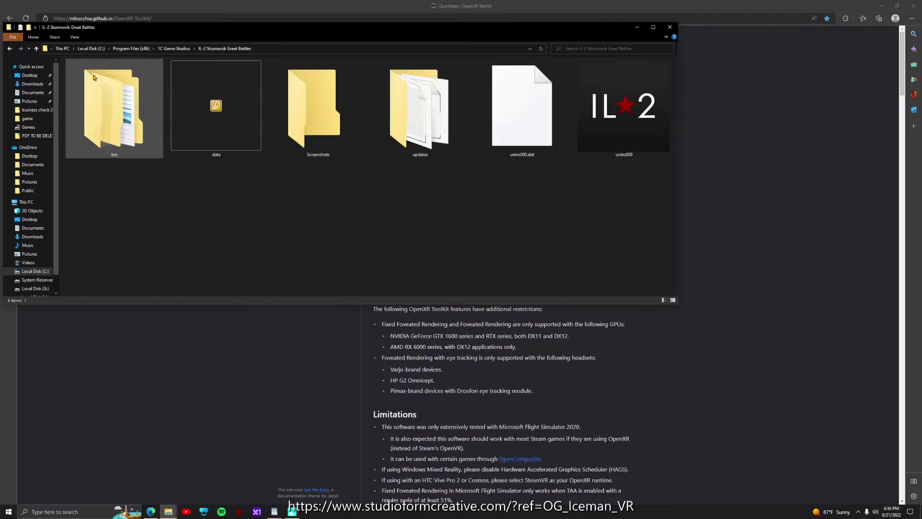
{"action": "double_click", "coordinate": [216, 106]}
{"action": "scroll", "coordinate": [254, 144], "scroll_direction": "down", "scroll_amount": 5}
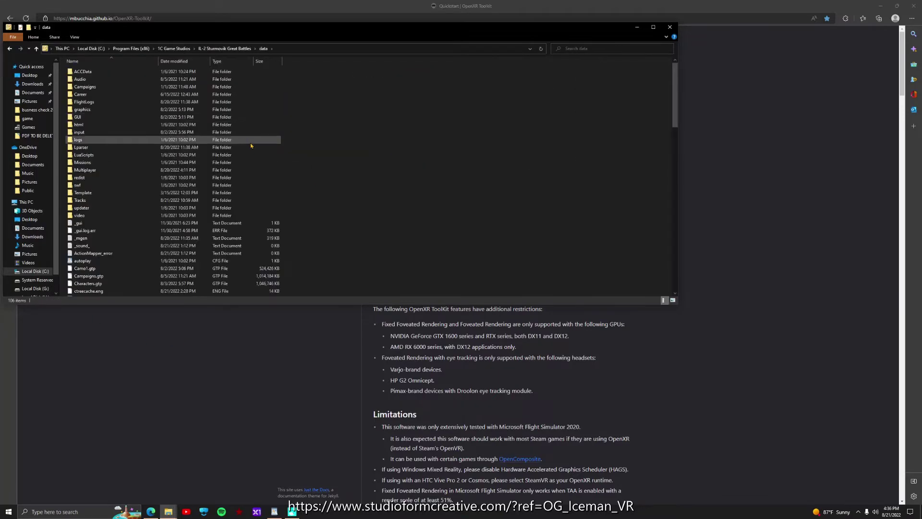
{"action": "scroll", "coordinate": [258, 153], "scroll_direction": "down", "scroll_amount": 20}
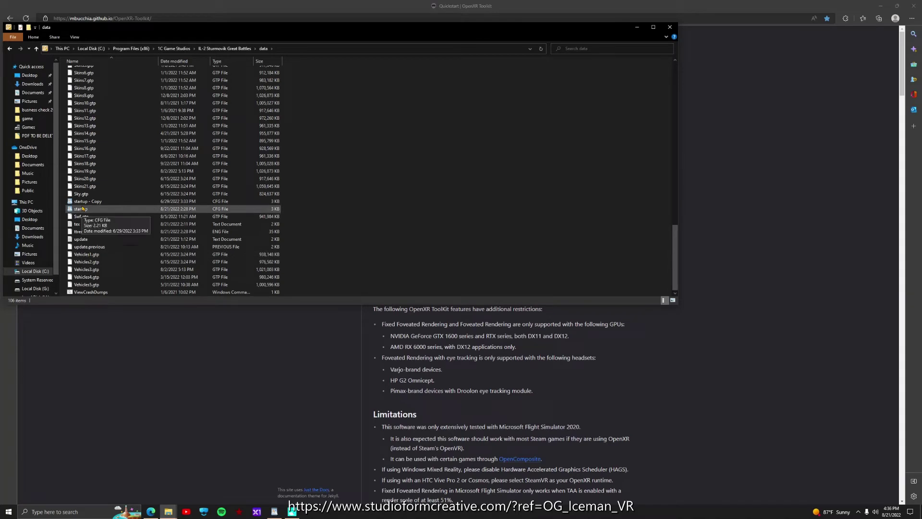
{"action": "left_click", "coordinate": [178, 209]}
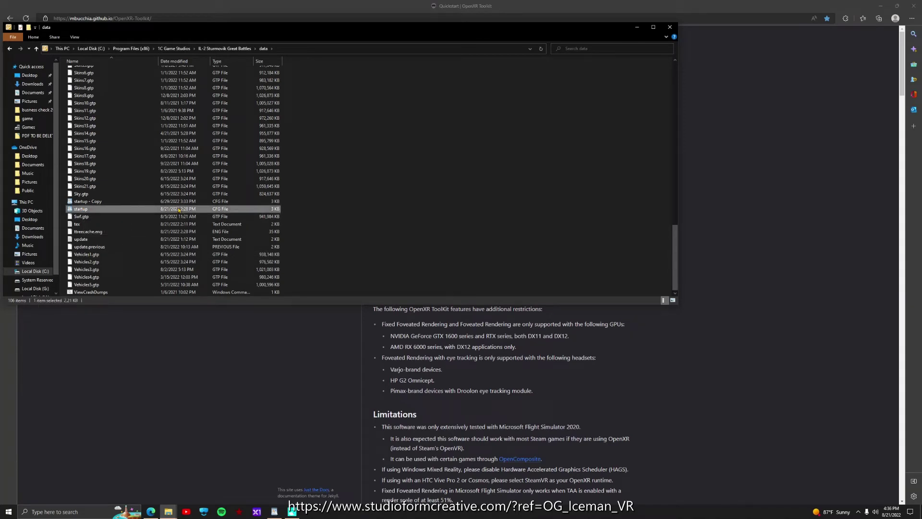
Maximize Explorer, look inside the input folder, then return to the data folder.
{"action": "left_click", "coordinate": [653, 27]}
{"action": "scroll", "coordinate": [152, 276], "scroll_direction": "up", "scroll_amount": 12}
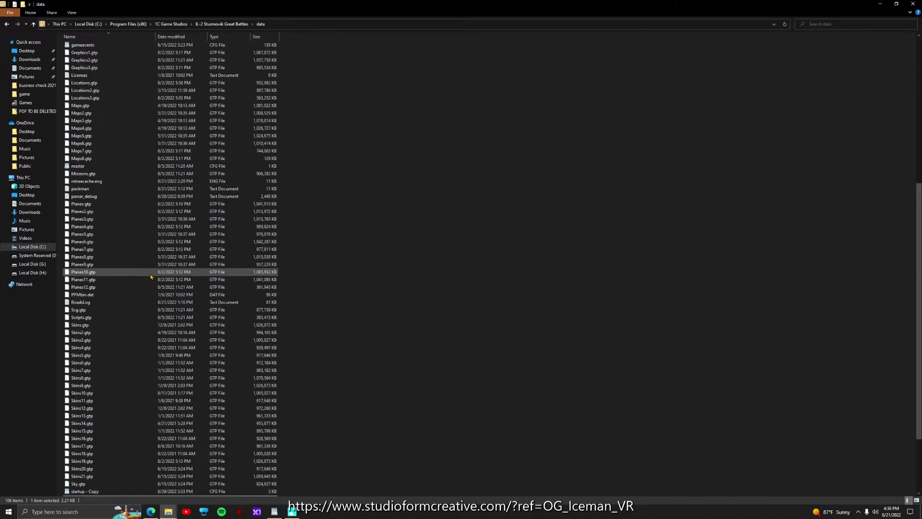
{"action": "scroll", "coordinate": [144, 277], "scroll_direction": "up", "scroll_amount": 4}
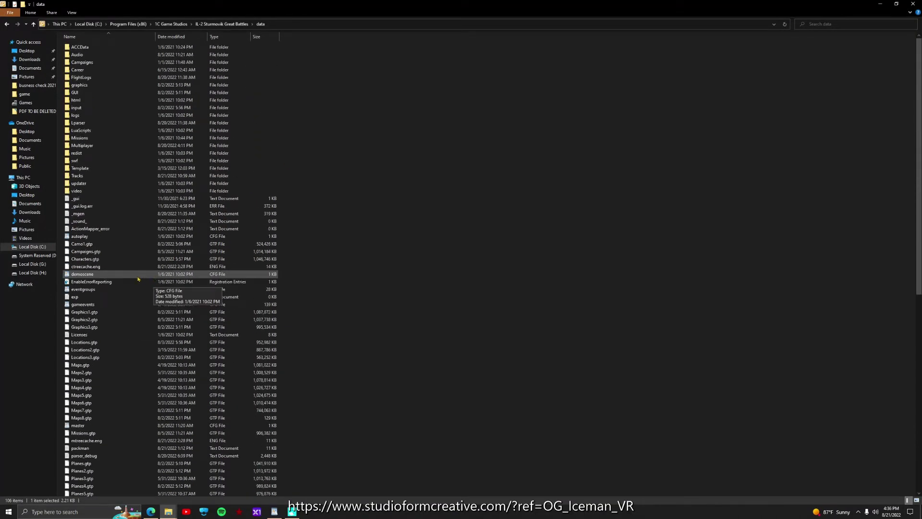
{"action": "left_click", "coordinate": [75, 109]}
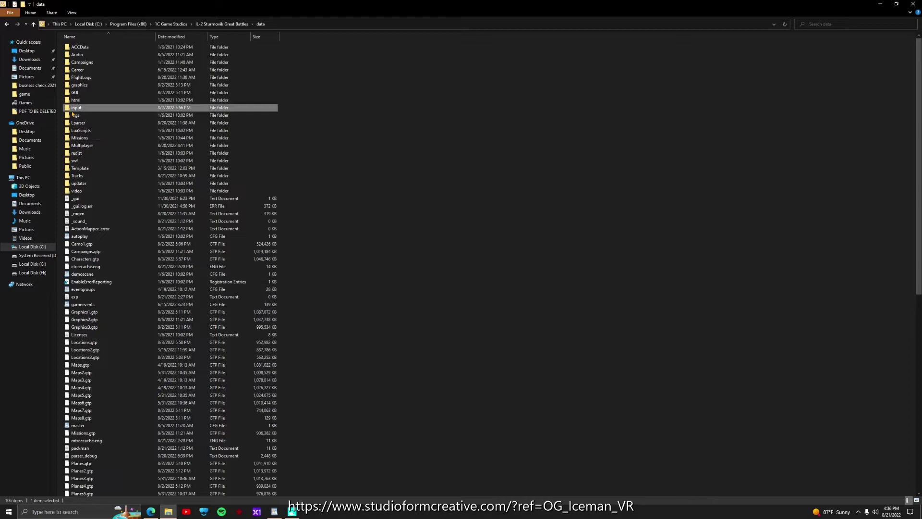
{"action": "double_click", "coordinate": [73, 109]}
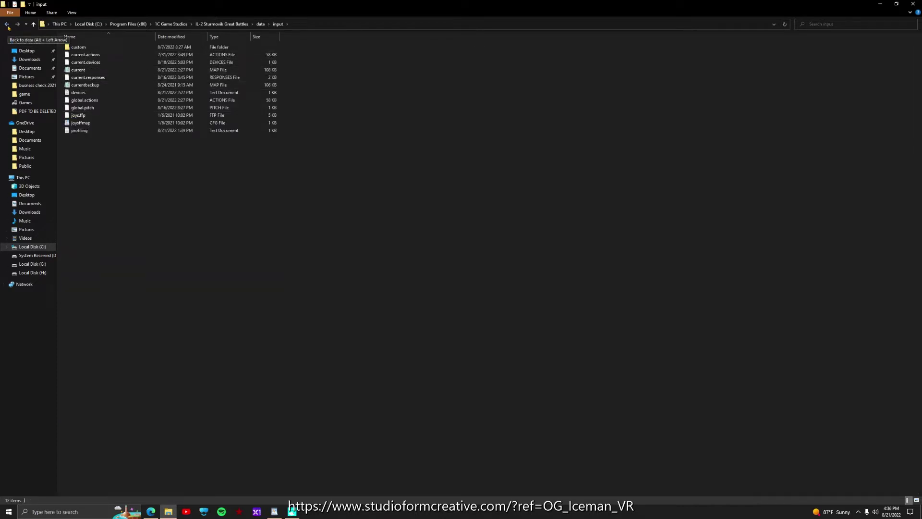
{"action": "left_click", "coordinate": [7, 25]}
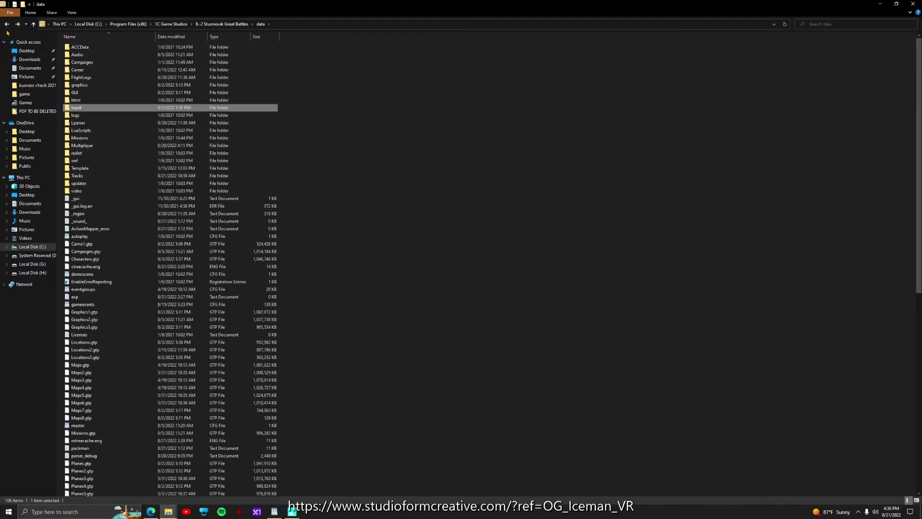
Go to the game's bin\game folder and select openvr_api.dll.
{"action": "left_click", "coordinate": [8, 25]}
{"action": "double_click", "coordinate": [97, 97]}
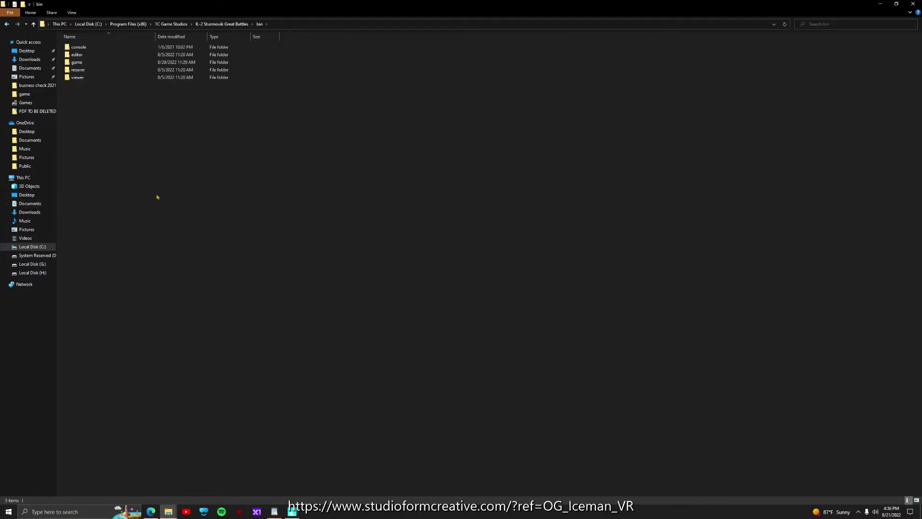
{"action": "double_click", "coordinate": [96, 62]}
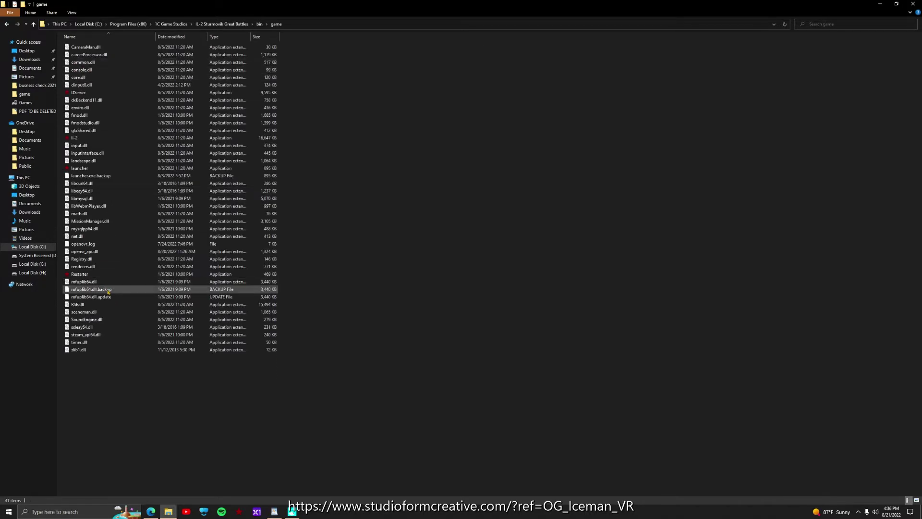
{"action": "left_click", "coordinate": [83, 252]}
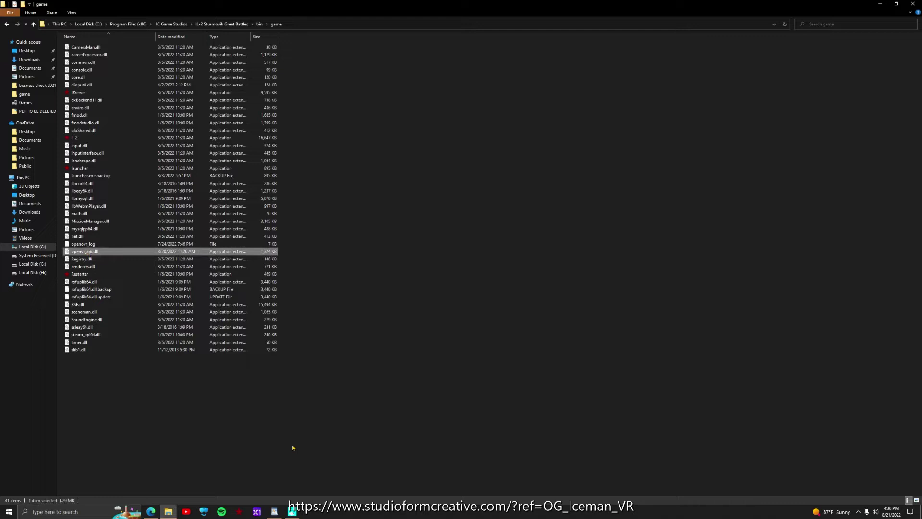
Check the bin\viewer folder, then close File Explorer to return to the browser.
{"action": "left_click", "coordinate": [260, 24]}
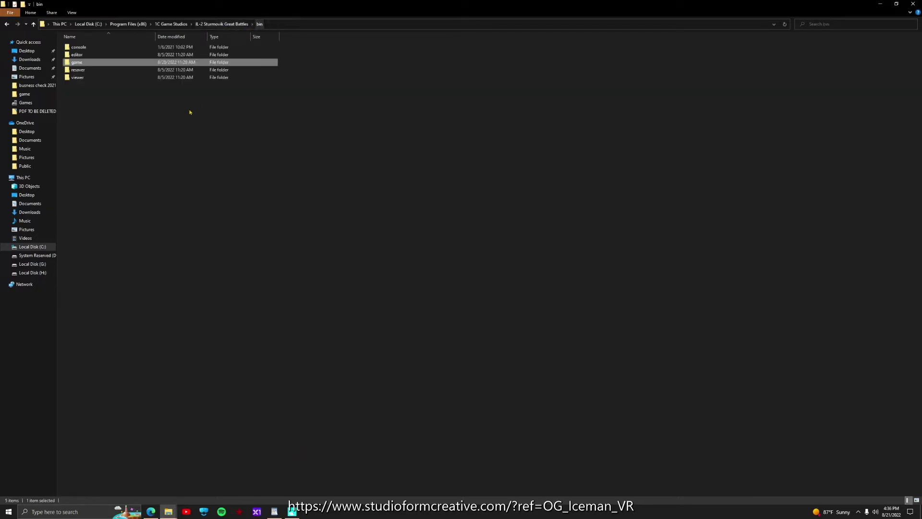
{"action": "left_click", "coordinate": [88, 78]}
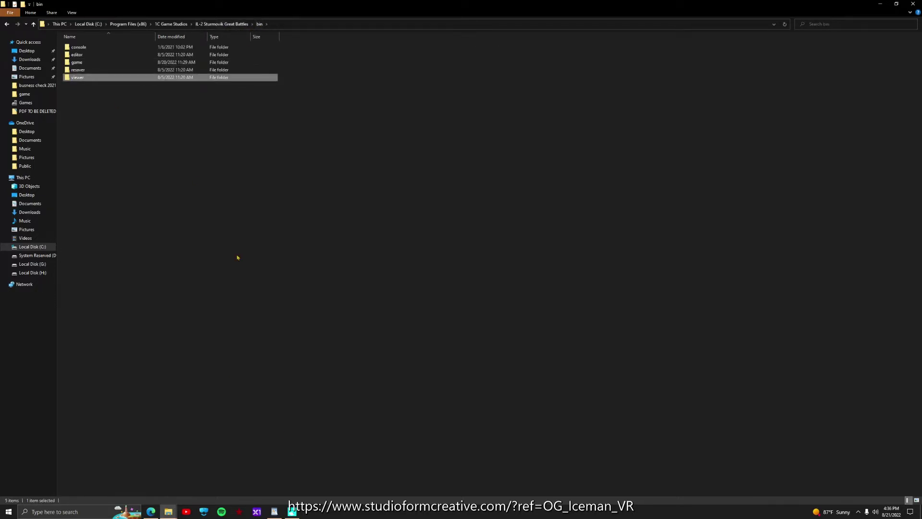
{"action": "double_click", "coordinate": [83, 79]}
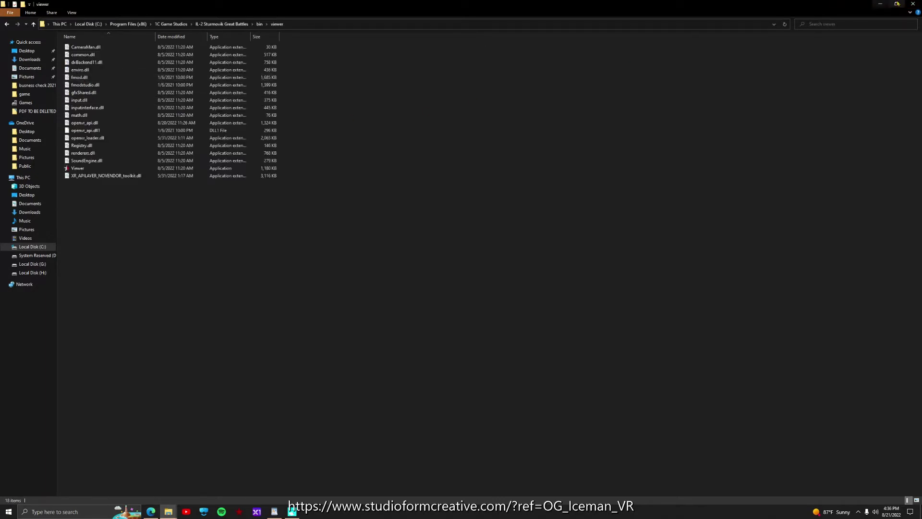
{"action": "left_click", "coordinate": [912, 4]}
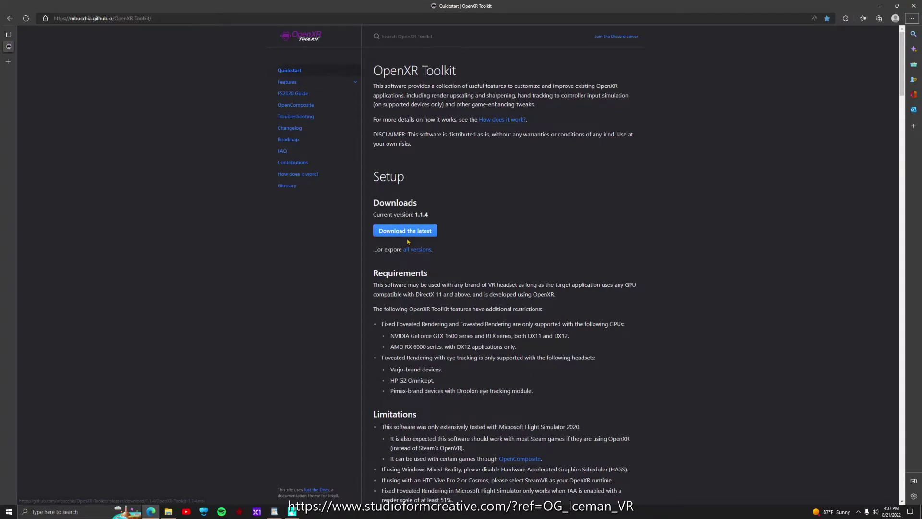
Open the OpenComposite guide and follow its Introduction link to the GitLab openxr branch.
{"action": "left_click", "coordinate": [289, 106]}
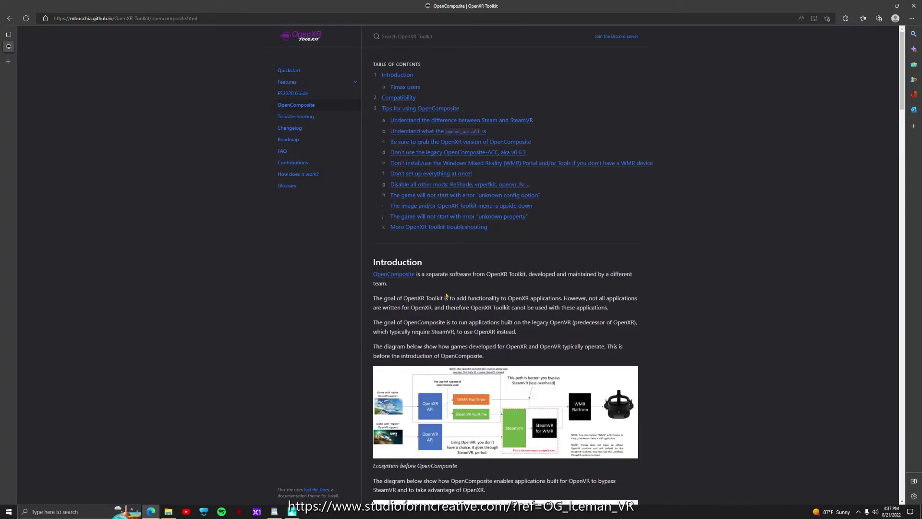
{"action": "scroll", "coordinate": [328, 327], "scroll_direction": "down", "scroll_amount": 5}
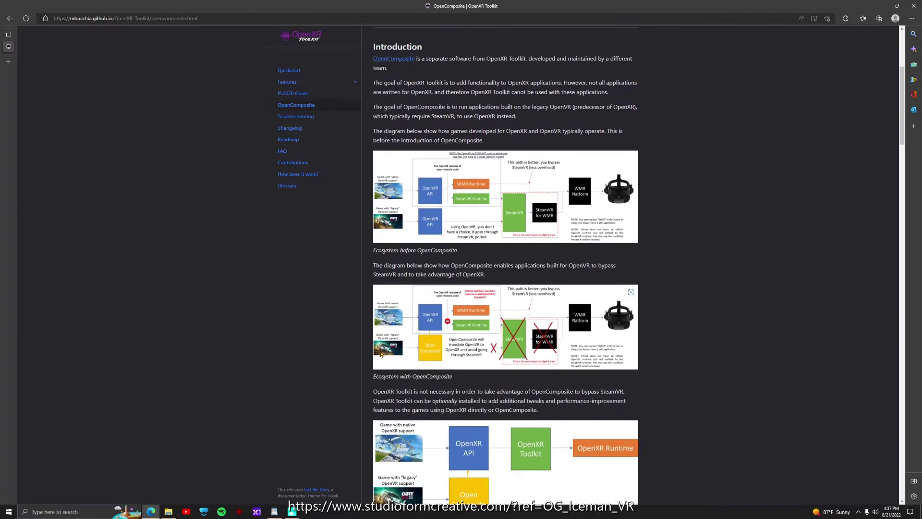
{"action": "scroll", "coordinate": [397, 324], "scroll_direction": "up", "scroll_amount": 2}
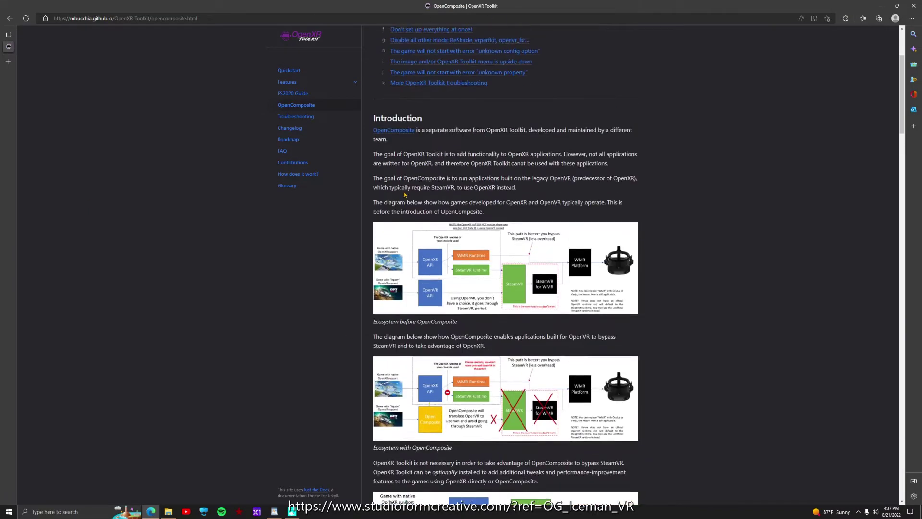
{"action": "left_click", "coordinate": [393, 132]}
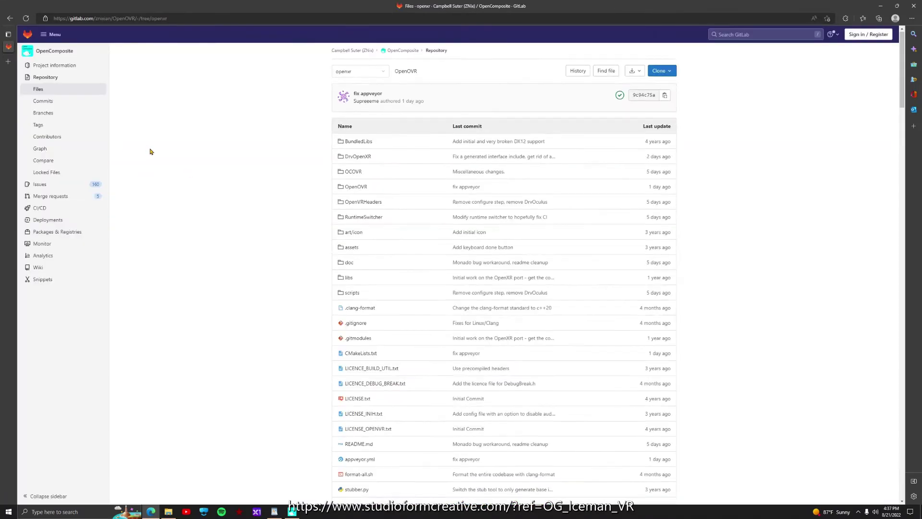
Scroll to the README's Downloading and installation section and restore the OpenComposite Runtime Switcher.
{"action": "scroll", "coordinate": [262, 241], "scroll_direction": "down", "scroll_amount": 7}
{"action": "scroll", "coordinate": [262, 241], "scroll_direction": "up", "scroll_amount": 7}
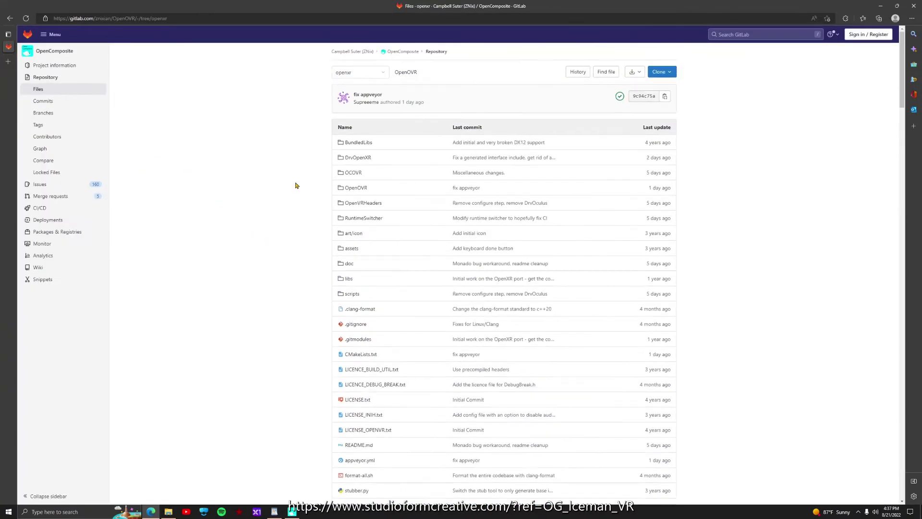
{"action": "scroll", "coordinate": [312, 261], "scroll_direction": "down", "scroll_amount": 12}
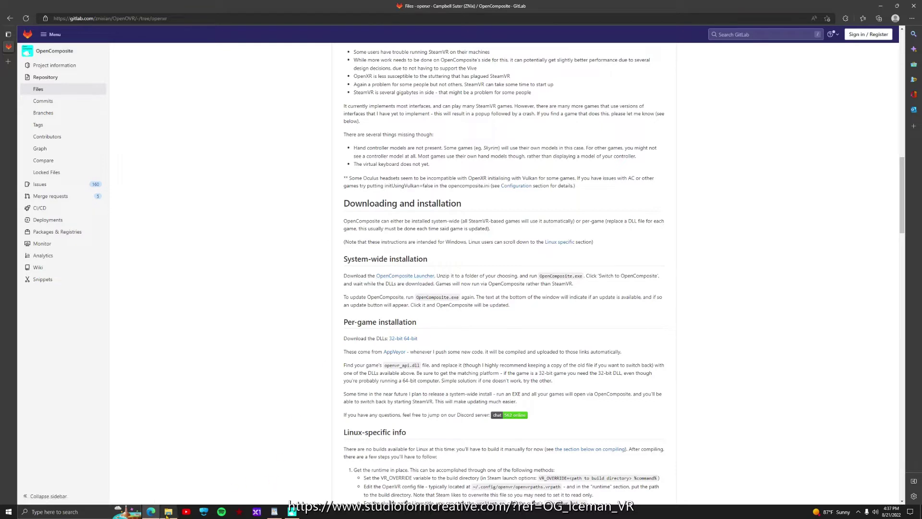
{"action": "left_click", "coordinate": [294, 512]}
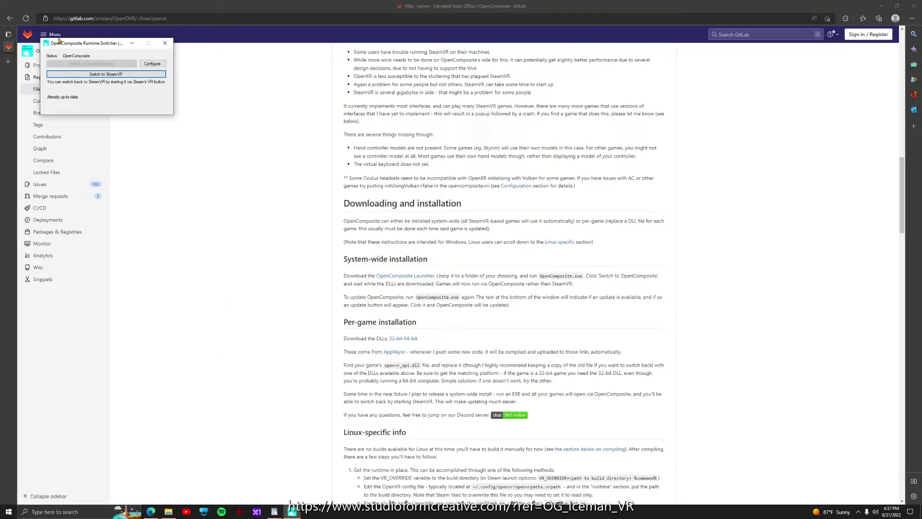
{"action": "left_click", "coordinate": [168, 512]}
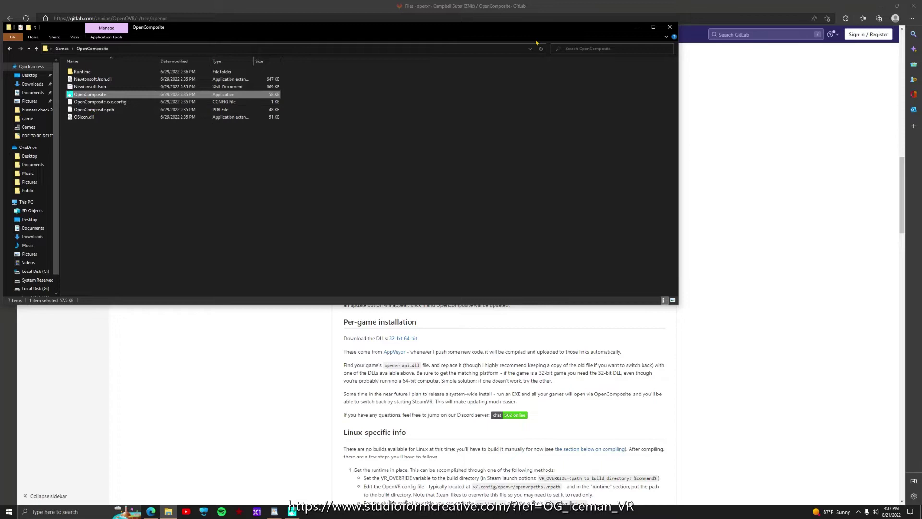
{"action": "left_click", "coordinate": [669, 27]}
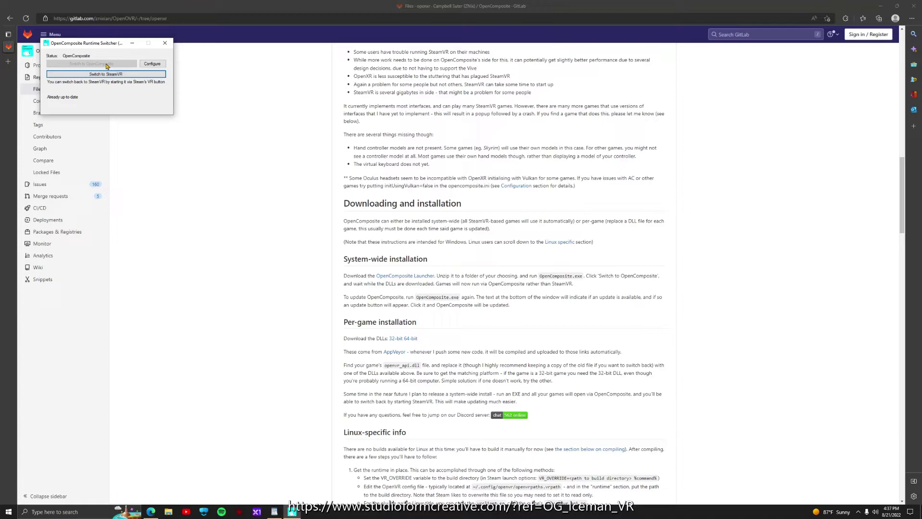
Download the per-game 64-bit openvr_api.dll and show it in the Downloads folder.
{"action": "scroll", "coordinate": [393, 216], "scroll_direction": "down", "scroll_amount": 3}
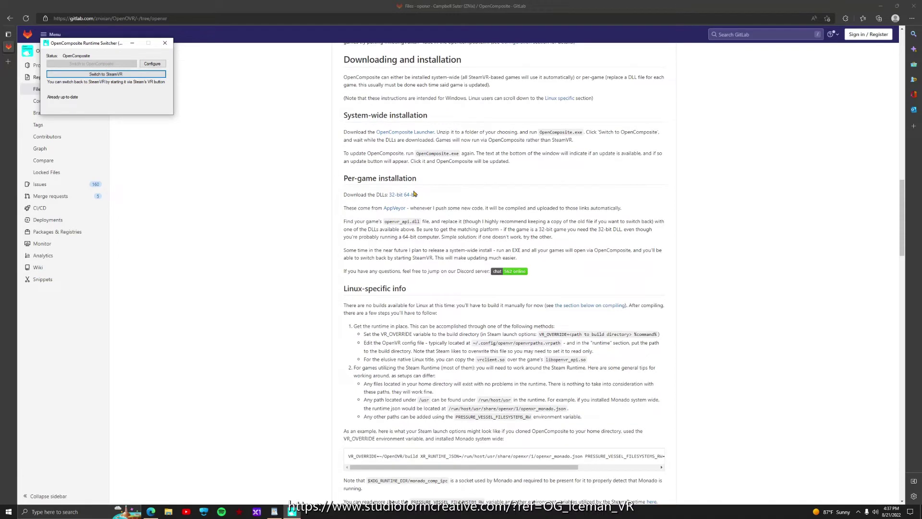
{"action": "left_click", "coordinate": [411, 196]}
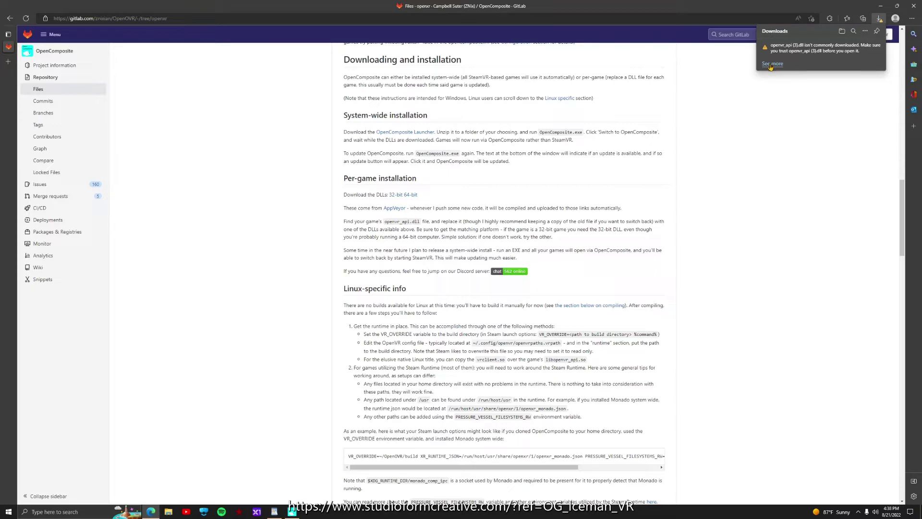
{"action": "left_click", "coordinate": [770, 64]}
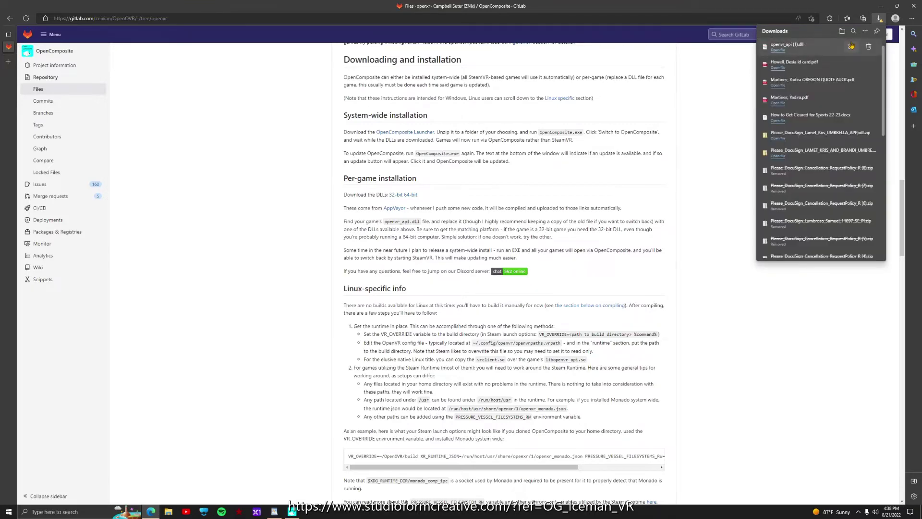
{"action": "left_click", "coordinate": [851, 46]}
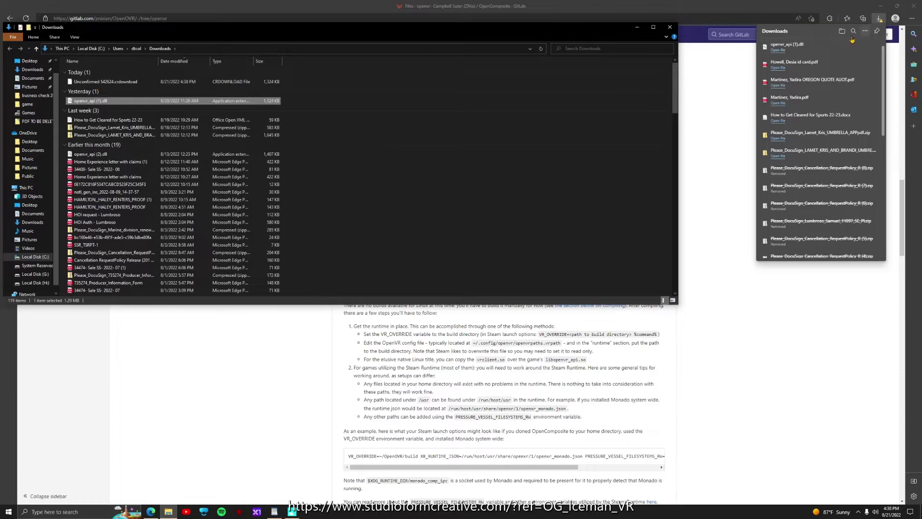
Rename openvr_api (1).dll to openvr_api.dll, accepting openvr_api (3).dll since that name exists.
{"action": "left_click_drag", "start_coordinate": [485, 34], "coordinate": [729, 36]}
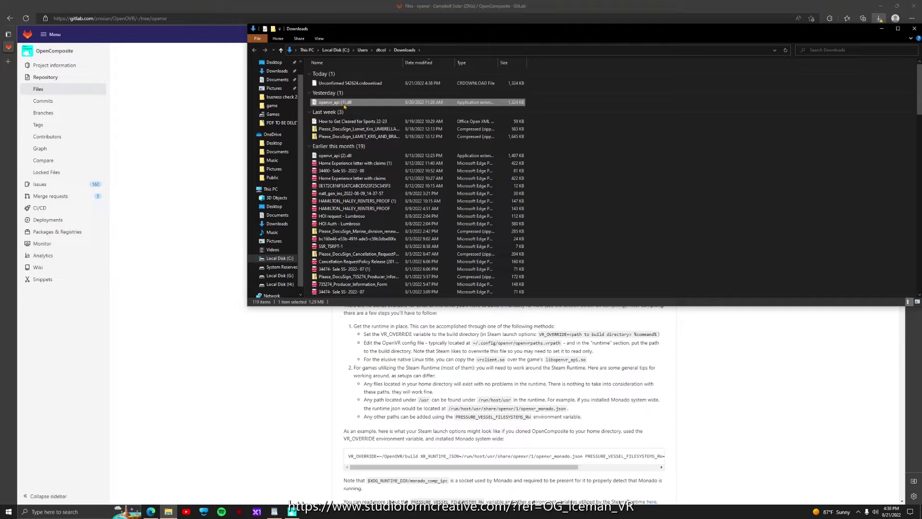
{"action": "right_click", "coordinate": [345, 104]}
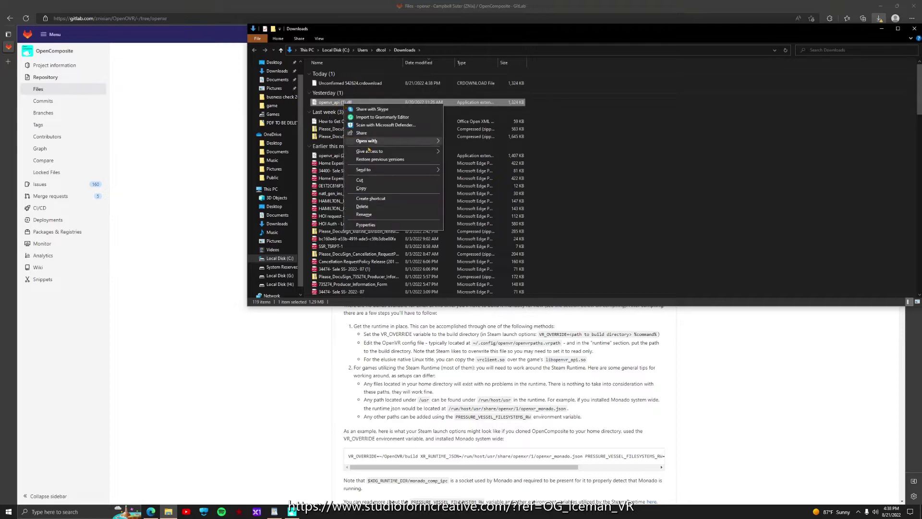
{"action": "left_click", "coordinate": [364, 214]}
{"action": "left_click", "coordinate": [341, 102]}
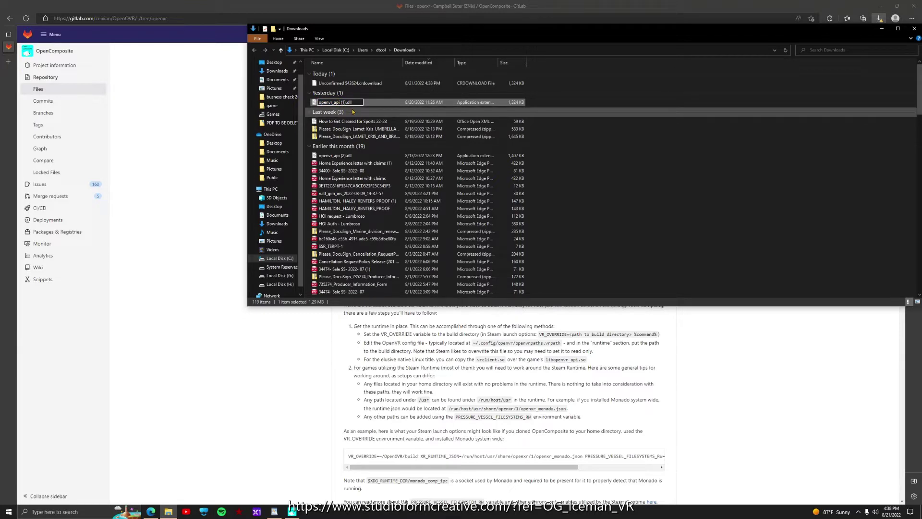
{"action": "key", "text": "BackSpace"}
{"action": "key", "text": "BackSpace"}
{"action": "key", "text": "Return"}
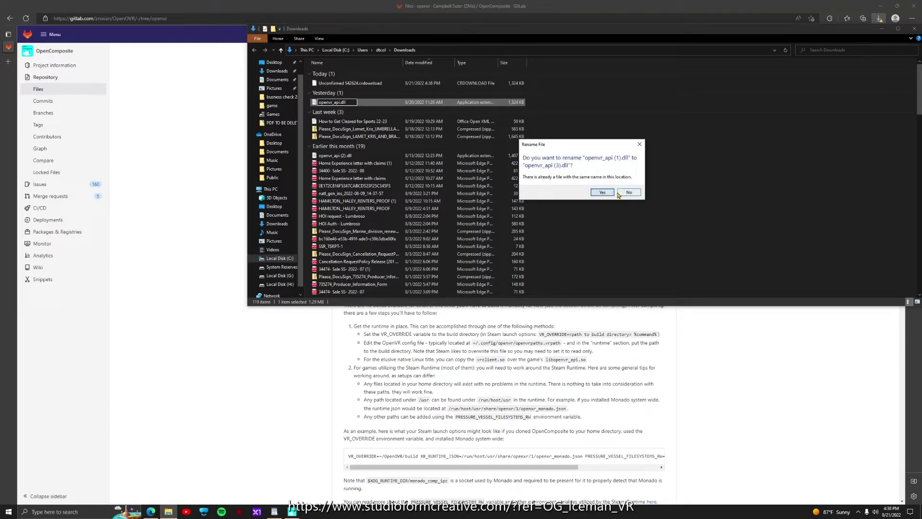
{"action": "left_click", "coordinate": [602, 192]}
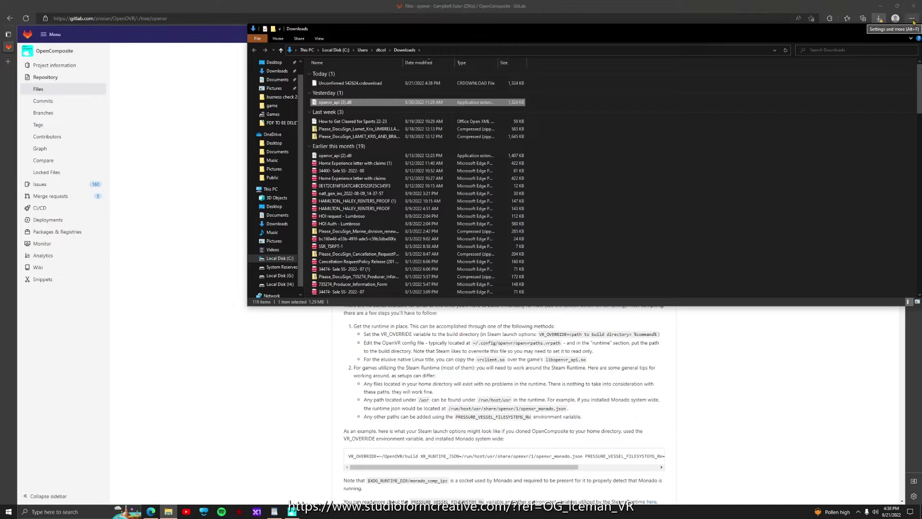
Minimize the browser and open Mixed Reality settings from the Mixed Reality Portal.
{"action": "left_click", "coordinate": [914, 22]}
{"action": "left_click", "coordinate": [880, 6]}
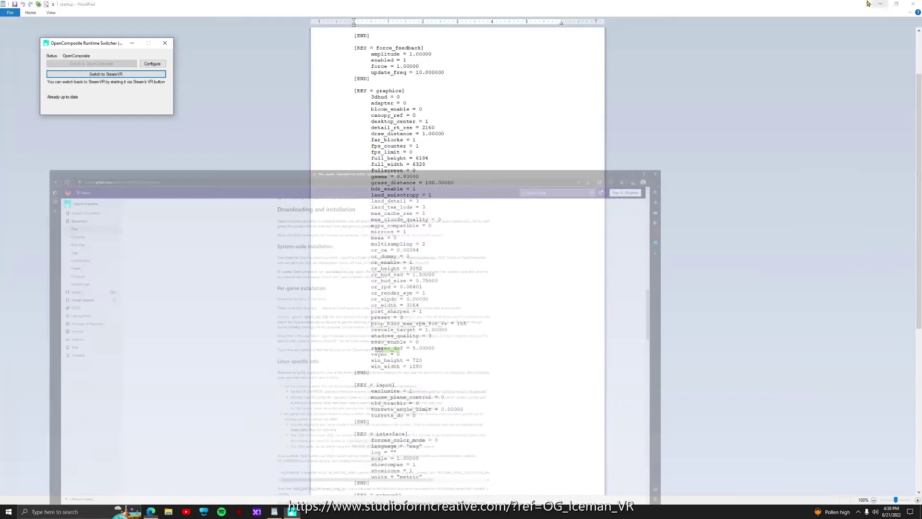
{"action": "left_click", "coordinate": [203, 511]}
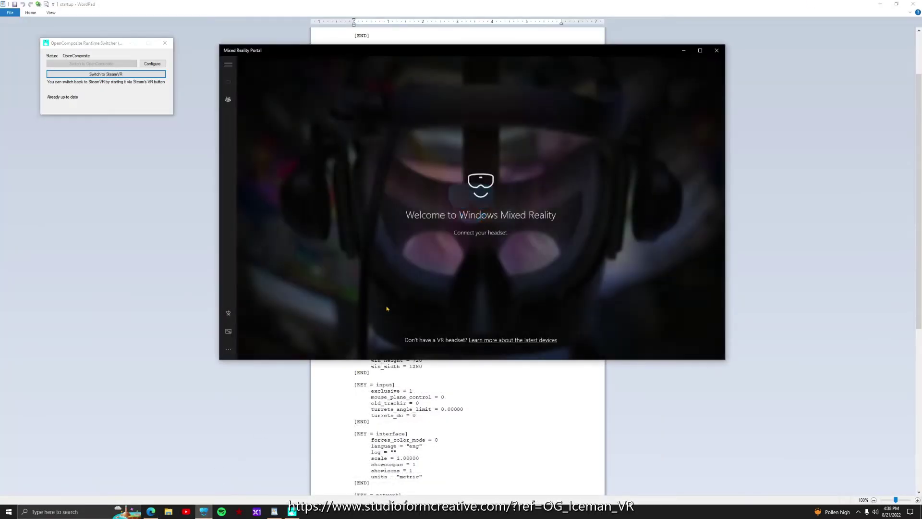
{"action": "left_click", "coordinate": [228, 349]}
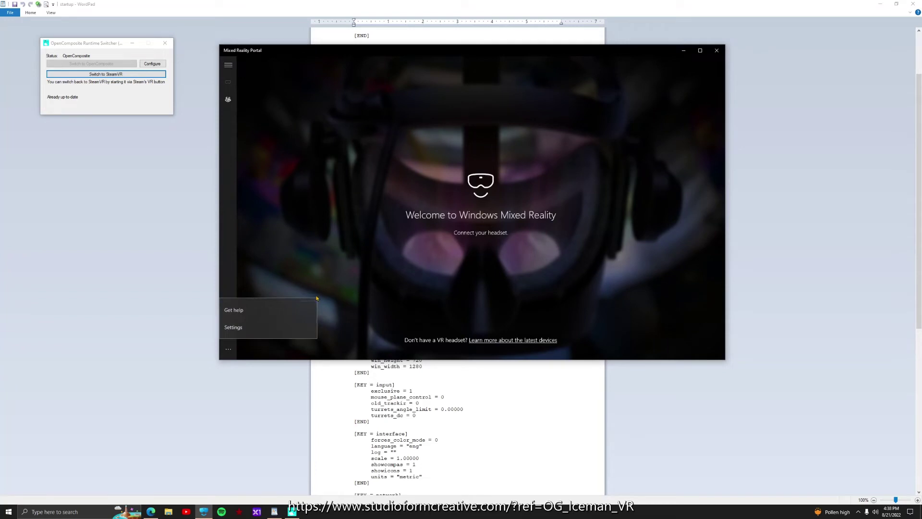
{"action": "left_click", "coordinate": [270, 328]}
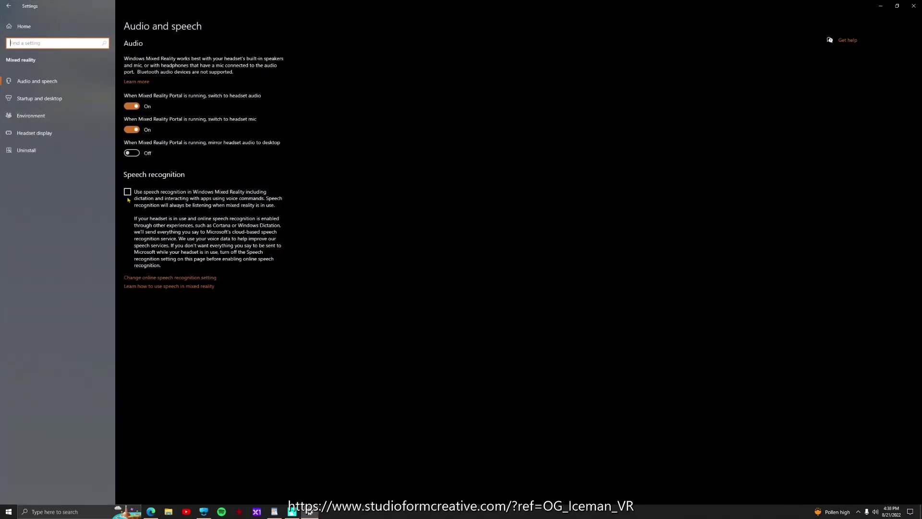
Review the Startup and desktop and Audio and speech options, ending with all auto-start options unchecked.
{"action": "left_click", "coordinate": [34, 99]}
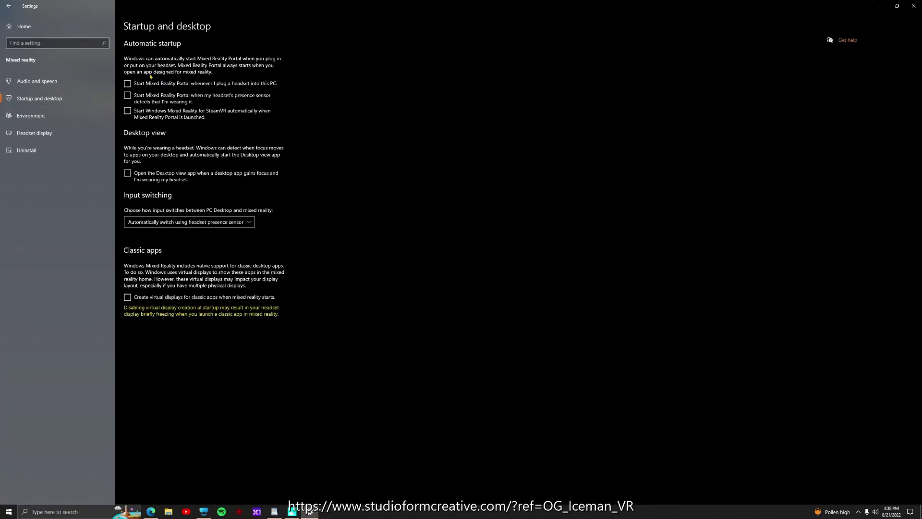
{"action": "left_click", "coordinate": [37, 81]}
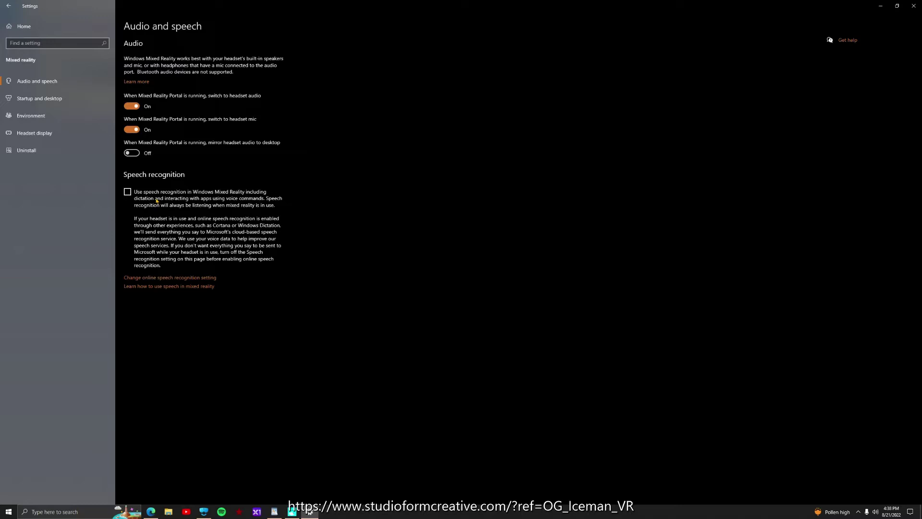
{"action": "left_click", "coordinate": [32, 101]}
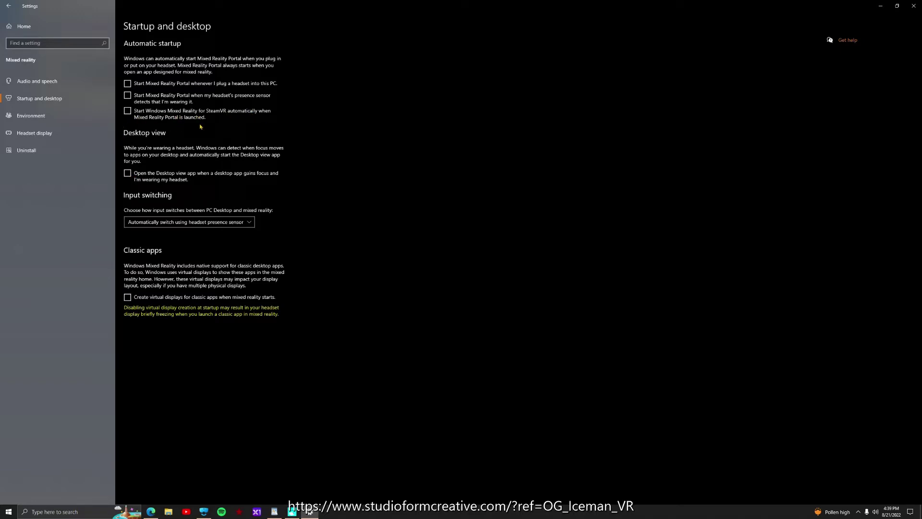
Close Settings and the Mixed Reality Portal, then switch the runtime to SteamVR and back to OpenComposite.
{"action": "left_click", "coordinate": [913, 5]}
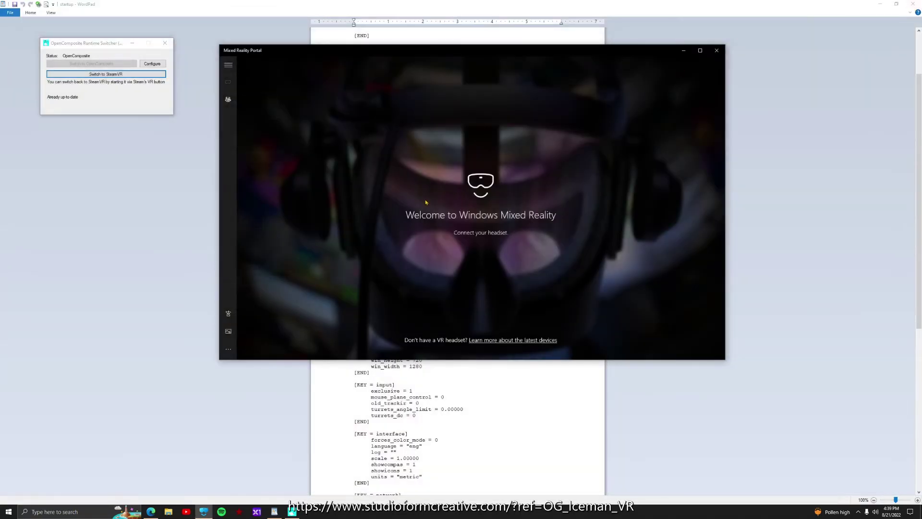
{"action": "left_click", "coordinate": [717, 50]}
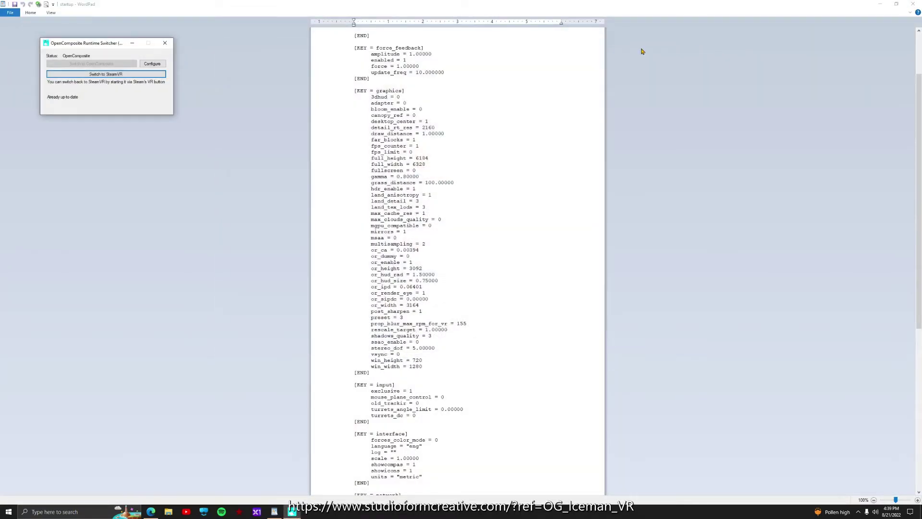
{"action": "left_click", "coordinate": [102, 74]}
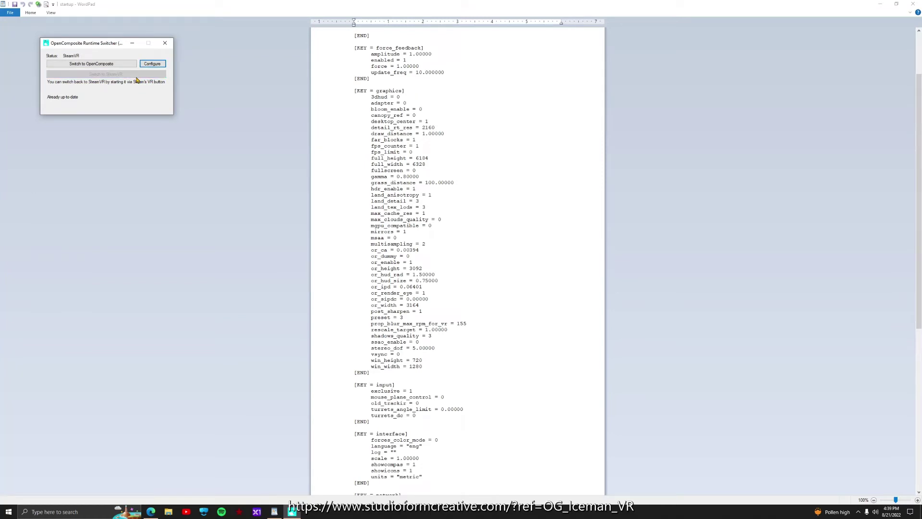
{"action": "left_click", "coordinate": [97, 65]}
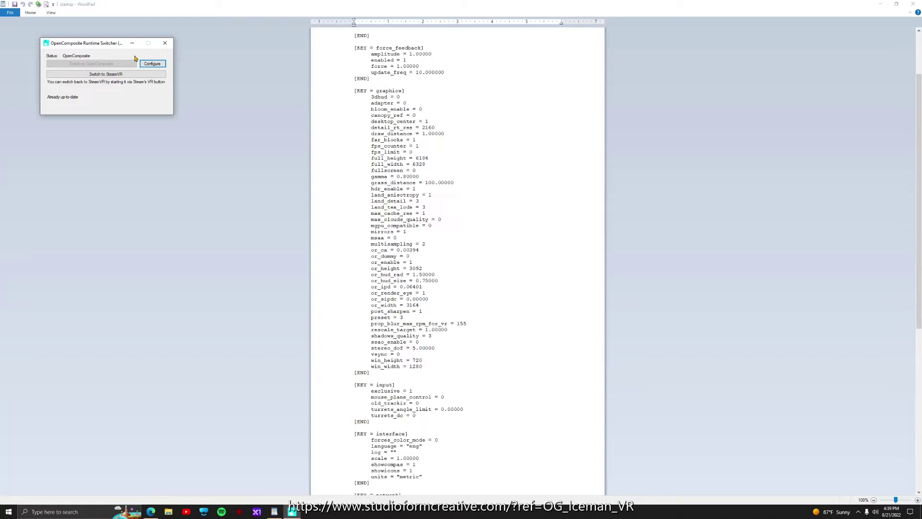
Close the OpenComposite Runtime Switcher to reveal the startup config's graphics section in WordPad.
{"action": "left_click", "coordinate": [165, 43]}
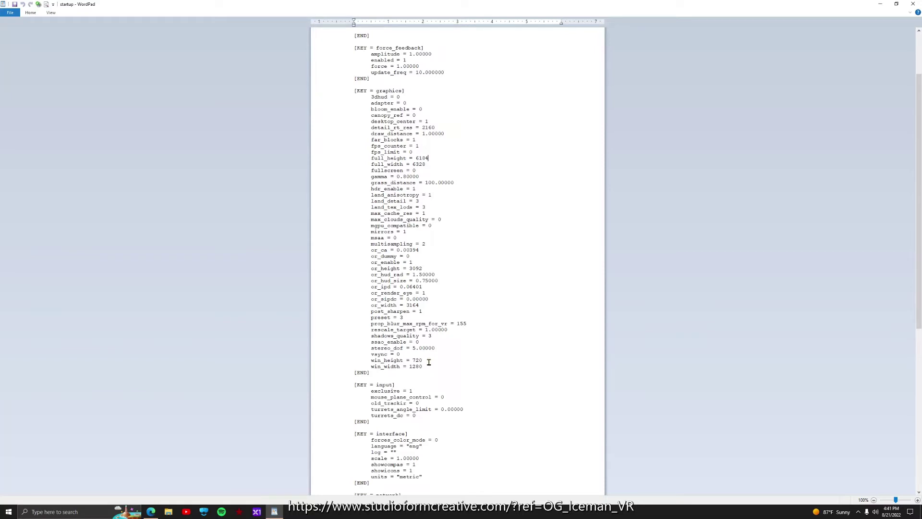
Launch OpenXR Tools for Windows Mixed Reality and check its version, 111.2208.18003.0.
{"action": "left_click", "coordinate": [32, 515]}
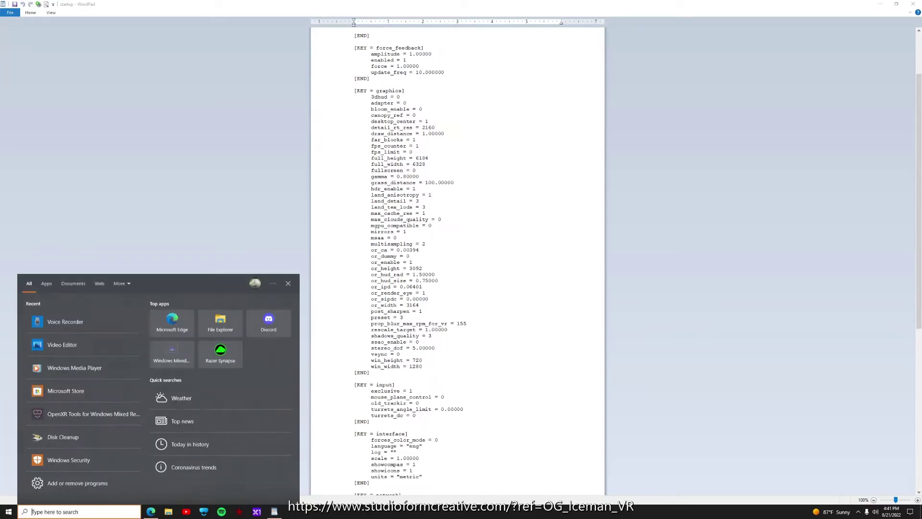
{"action": "left_click", "coordinate": [83, 421]}
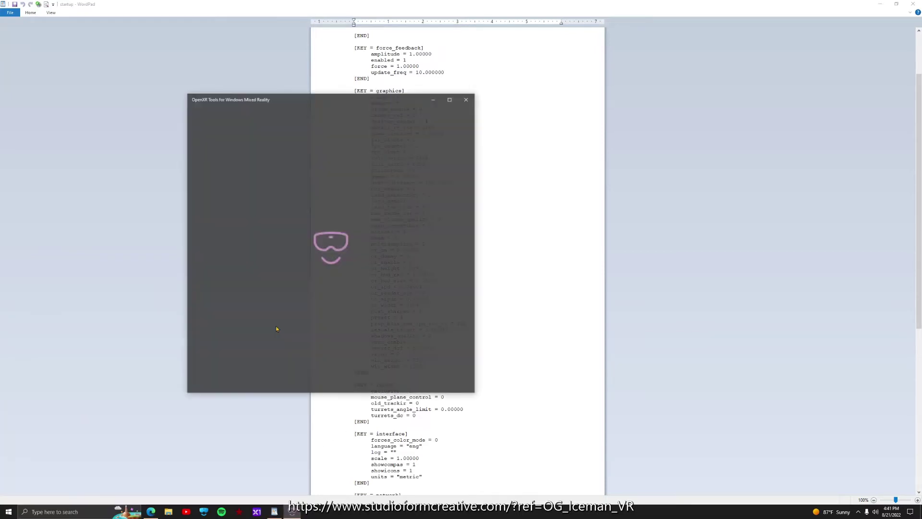
{"action": "left_click", "coordinate": [452, 115]}
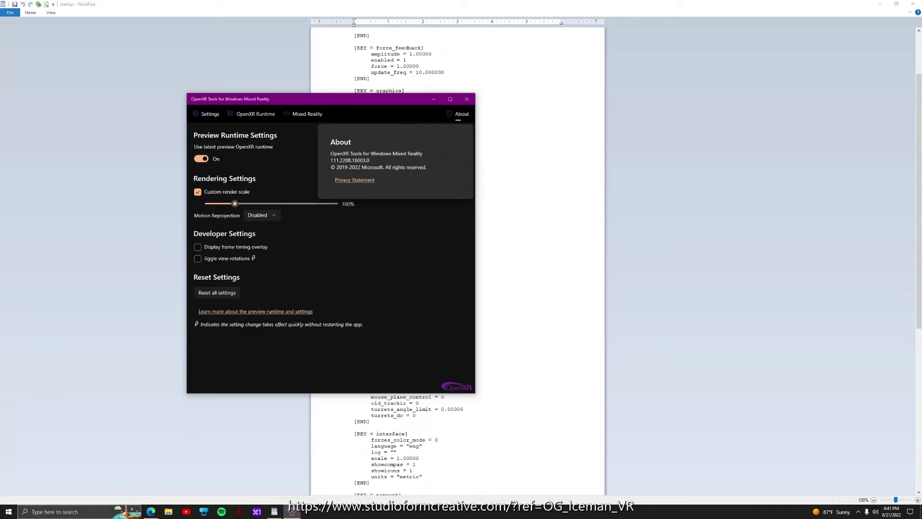
Launch the Microsoft Store from the search panel's Recent list.
{"action": "left_click", "coordinate": [9, 511]}
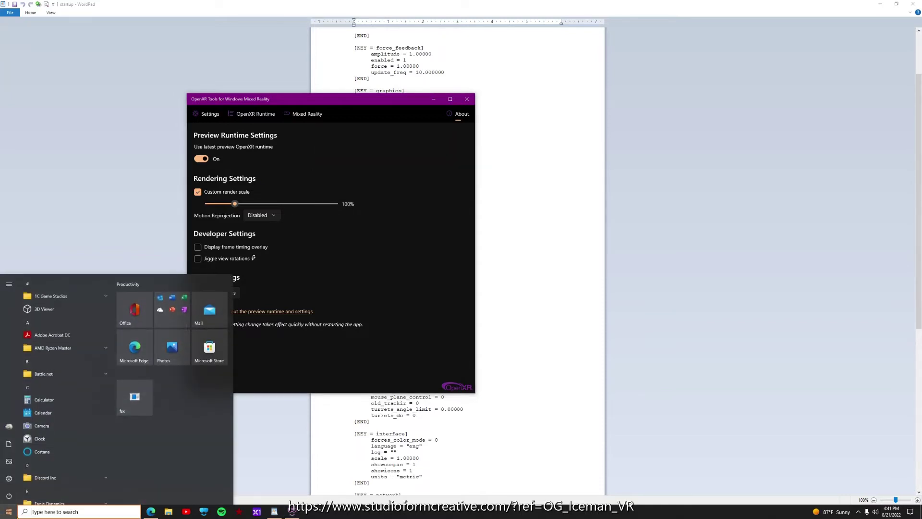
{"action": "left_click", "coordinate": [37, 512]}
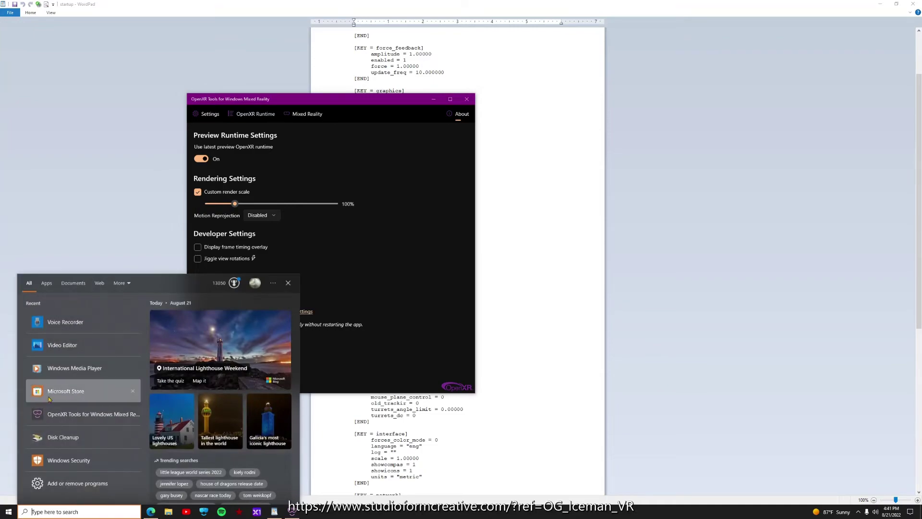
{"action": "left_click", "coordinate": [75, 392]}
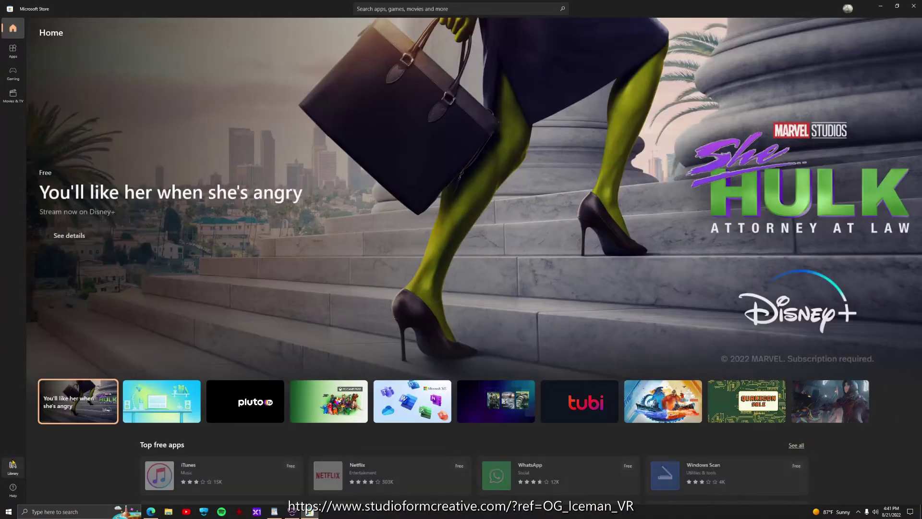
Check the Store library showing OpenXR Tools modified today, then close Microsoft Store.
{"action": "left_click", "coordinate": [14, 465]}
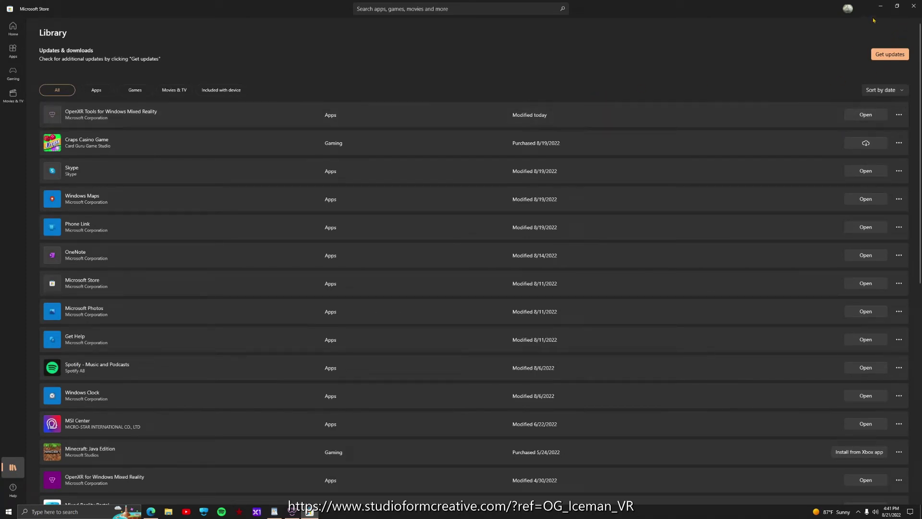
{"action": "left_click", "coordinate": [913, 6]}
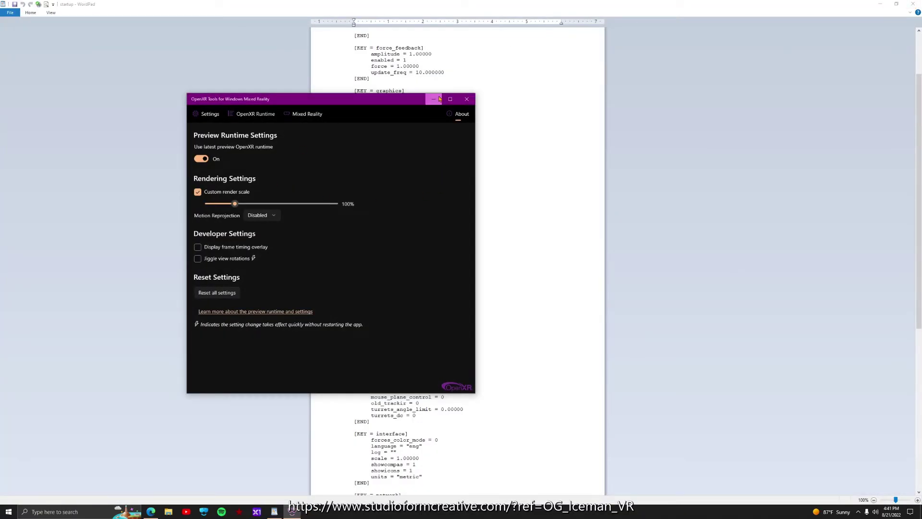
Close OpenXR Tools for Windows Mixed Reality and WordPad with the startup config.
{"action": "left_click", "coordinate": [466, 99]}
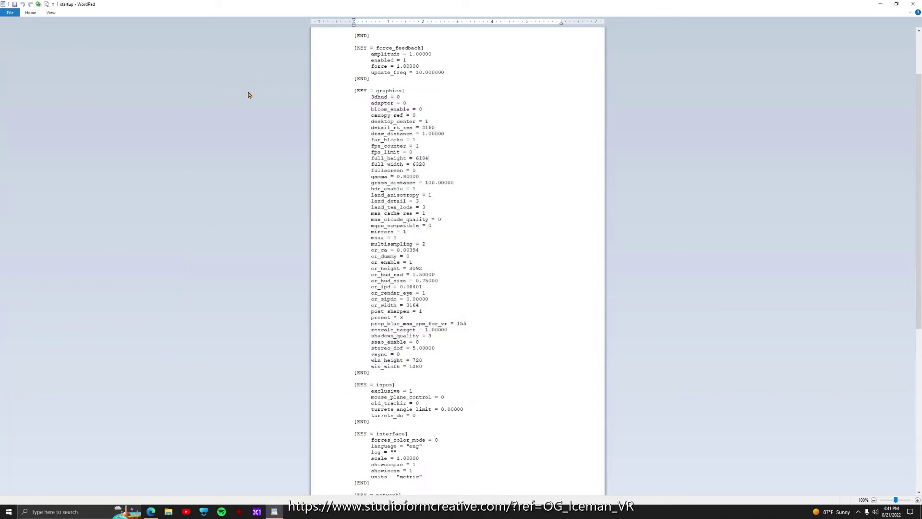
{"action": "left_click", "coordinate": [913, 4]}
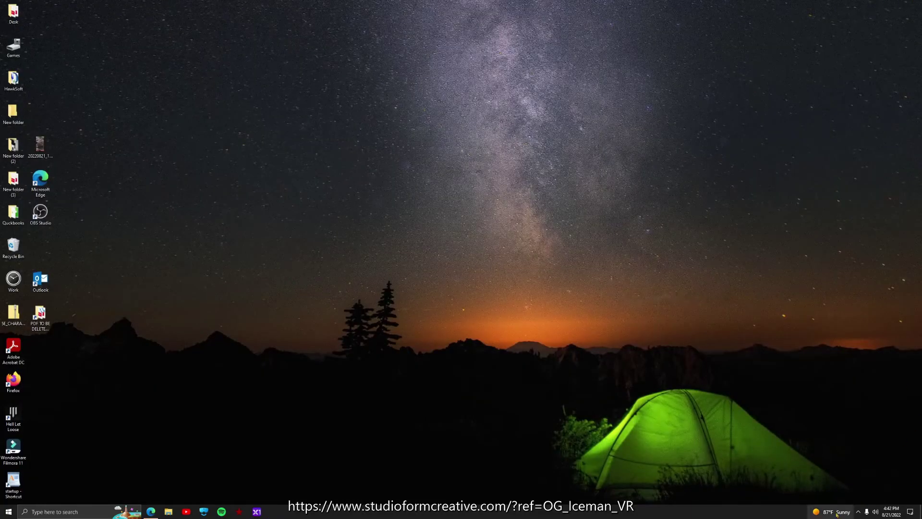
Open NVIDIA Control Panel from the tray, maximise it, and view IL-2 Sturmovik's Program Settings.
{"action": "left_click", "coordinate": [858, 511]}
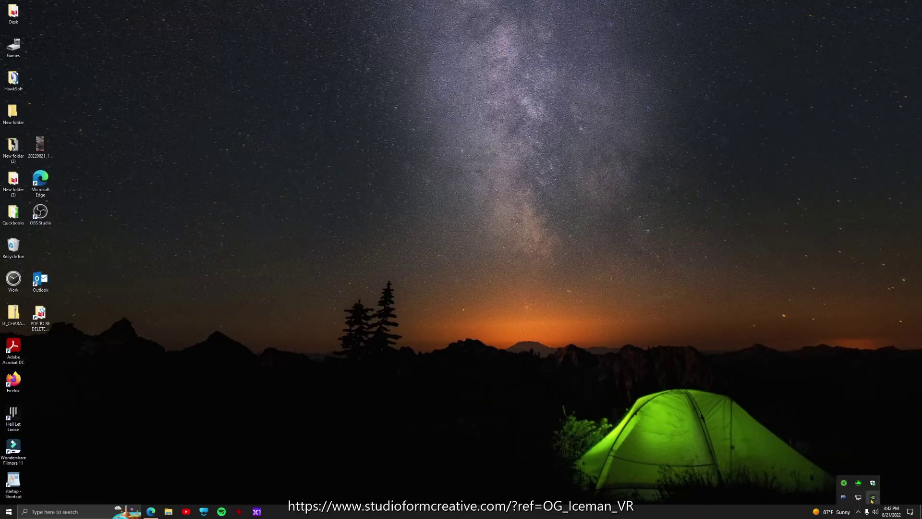
{"action": "double_click", "coordinate": [873, 496]}
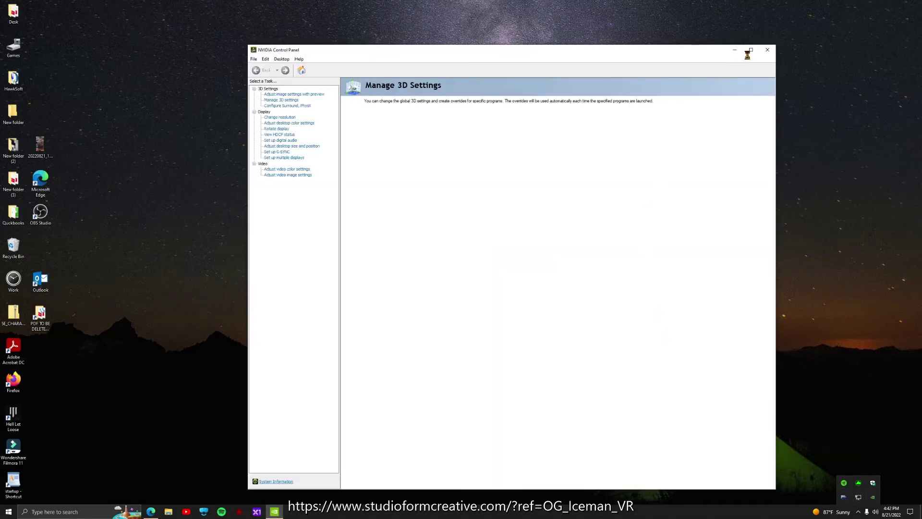
{"action": "left_click", "coordinate": [750, 49]}
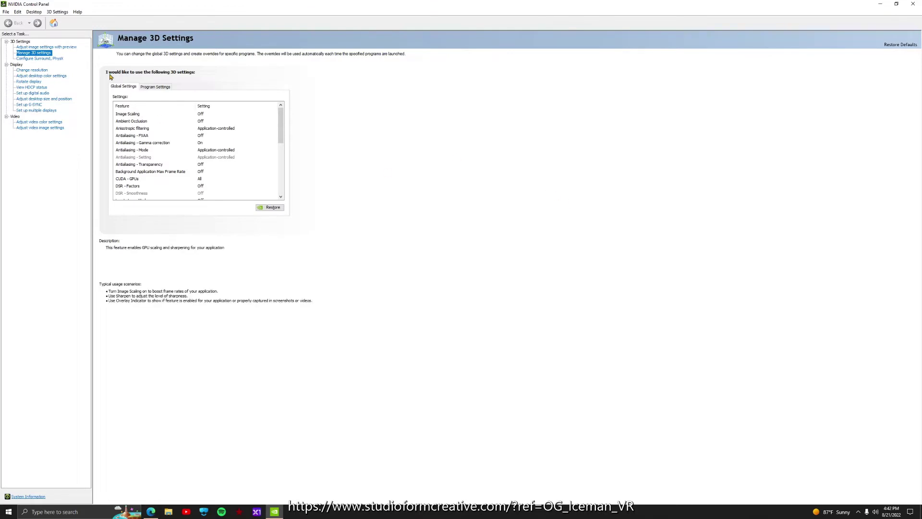
{"action": "left_click", "coordinate": [154, 87]}
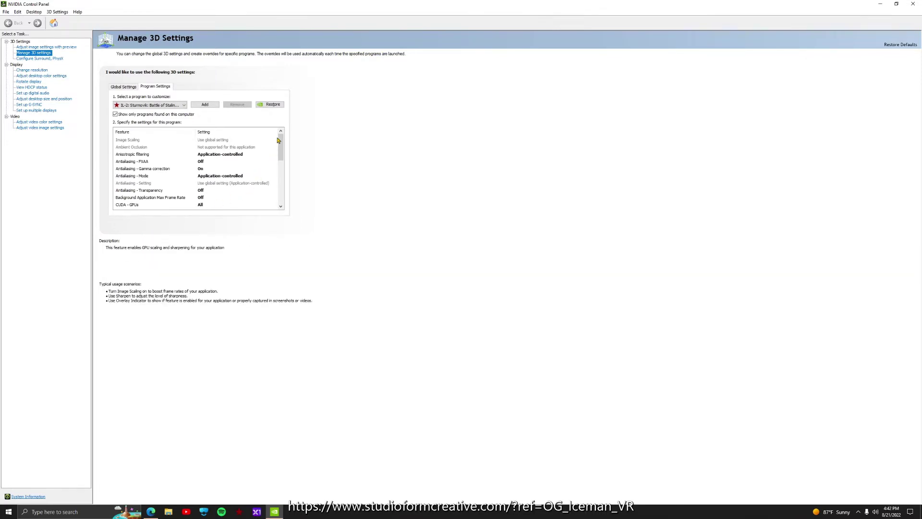
{"action": "mouse_move", "coordinate": [282, 148]}
{"action": "left_mouse_down"}
{"action": "mouse_move", "coordinate": [277, 194]}
{"action": "mouse_move", "coordinate": [289, 141]}
{"action": "left_mouse_up"}
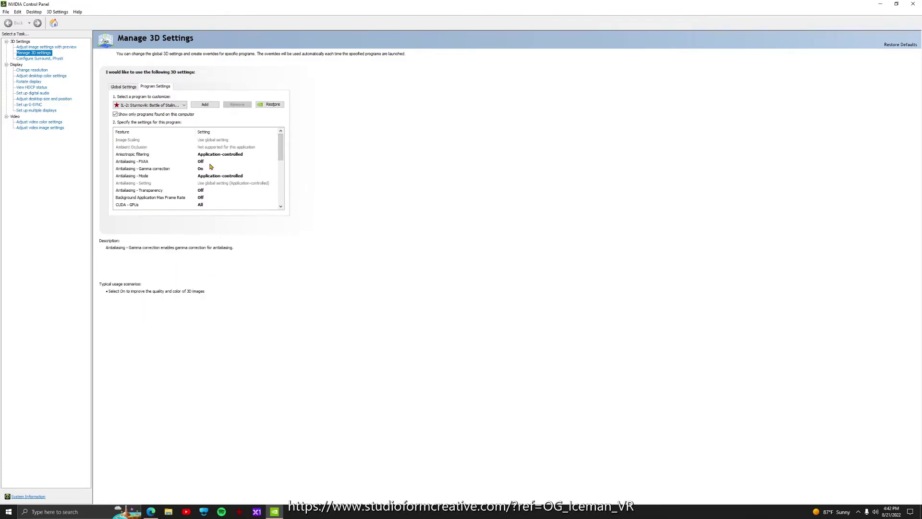
Browse to the game's bin\game folder and add the Il-2 executable as a customised program.
{"action": "left_click", "coordinate": [204, 110]}
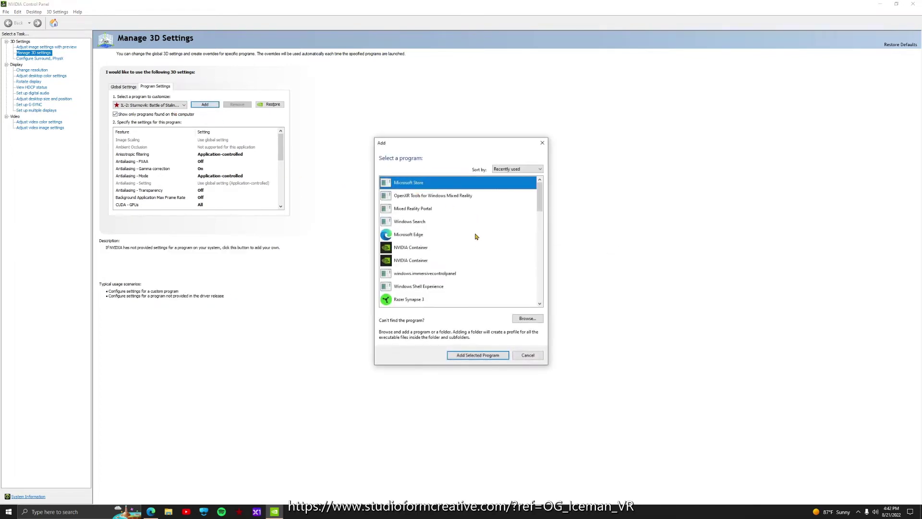
{"action": "left_click", "coordinate": [526, 319]}
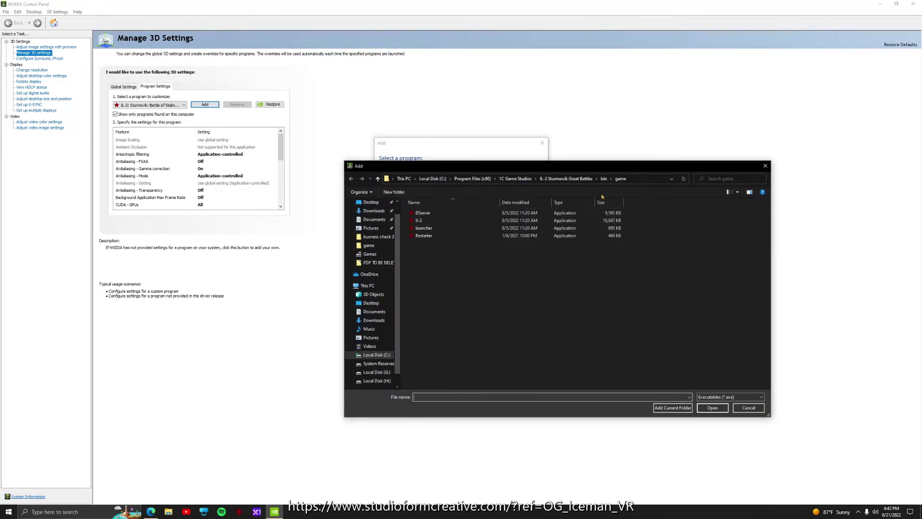
{"action": "left_click", "coordinate": [422, 223]}
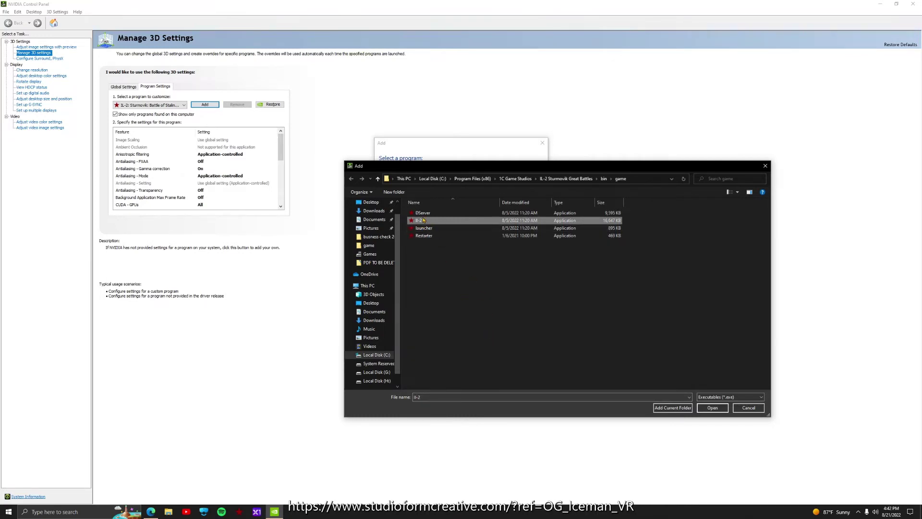
{"action": "left_click", "coordinate": [712, 407]}
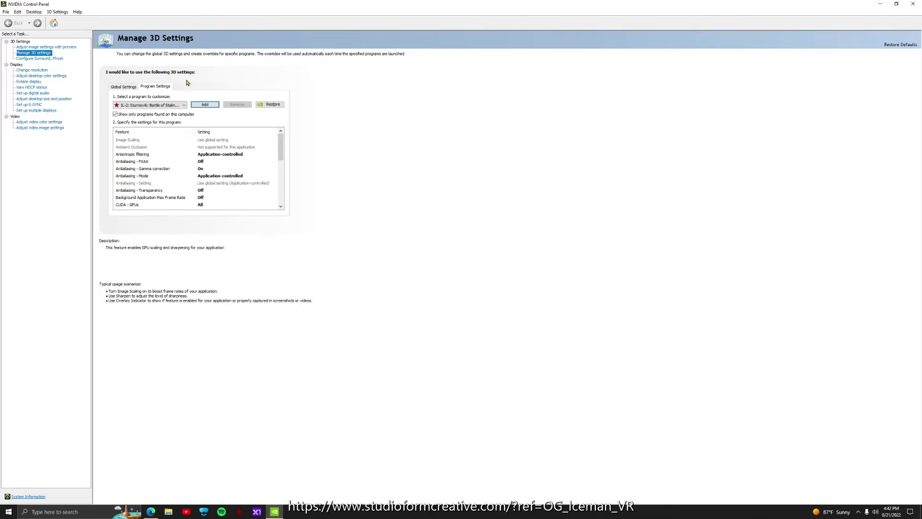
Review IL-2's program settings: Prefer maximum performance, Fixed Refresh monitor technology, Low Latency Mode Off.
{"action": "scroll", "coordinate": [189, 173], "scroll_direction": "down", "scroll_amount": 2}
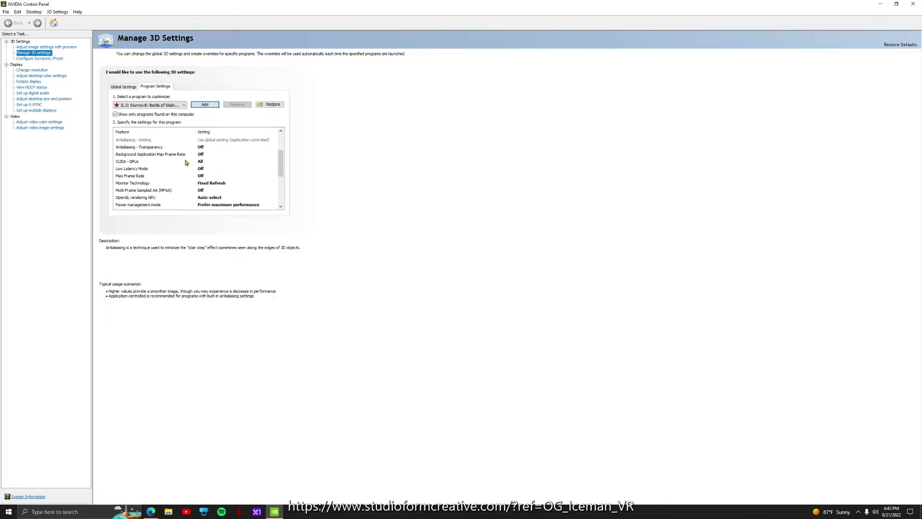
{"action": "scroll", "coordinate": [189, 173], "scroll_direction": "up", "scroll_amount": 2}
{"action": "left_click", "coordinate": [124, 86]}
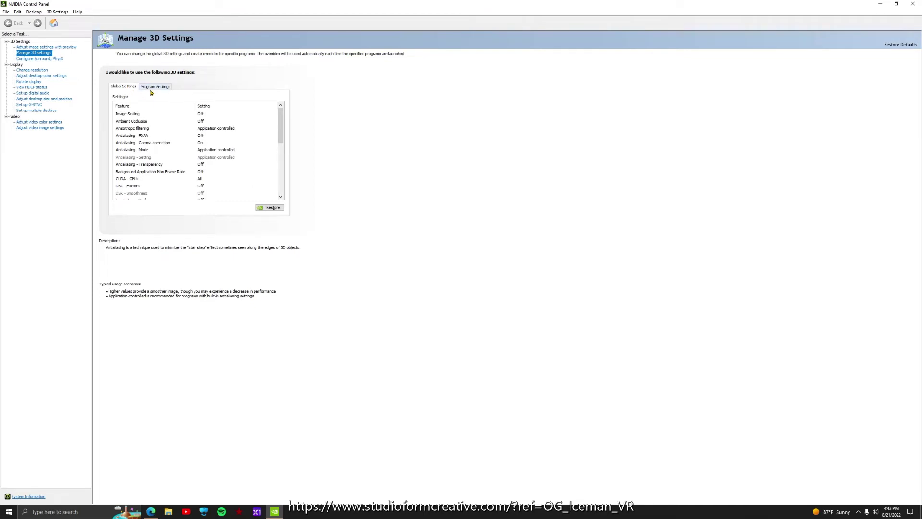
{"action": "left_click", "coordinate": [148, 89]}
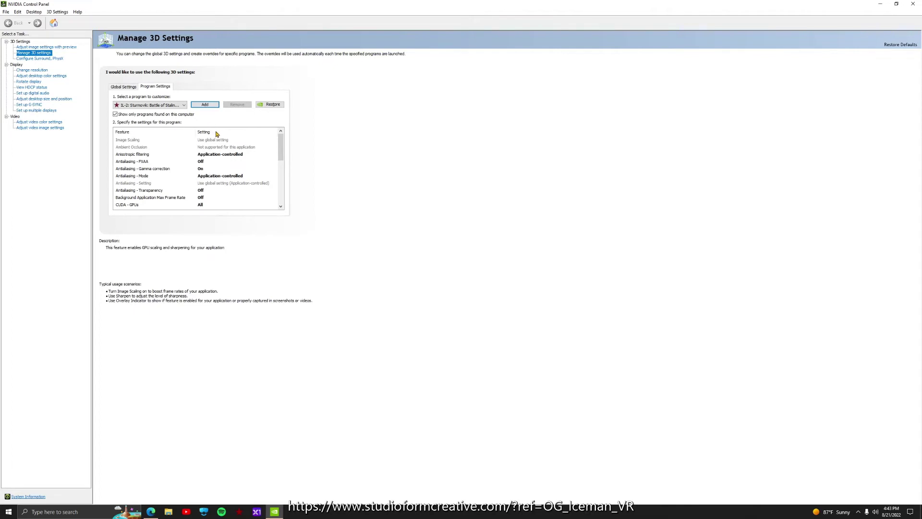
{"action": "scroll", "coordinate": [232, 153], "scroll_direction": "down", "scroll_amount": 5}
{"action": "scroll", "coordinate": [238, 170], "scroll_direction": "down", "scroll_amount": 1}
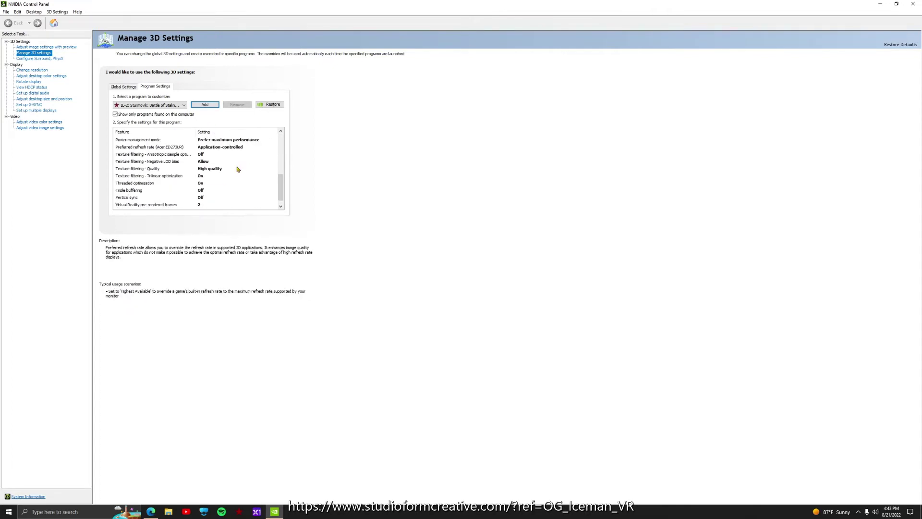
{"action": "scroll", "coordinate": [216, 163], "scroll_direction": "up", "scroll_amount": 6}
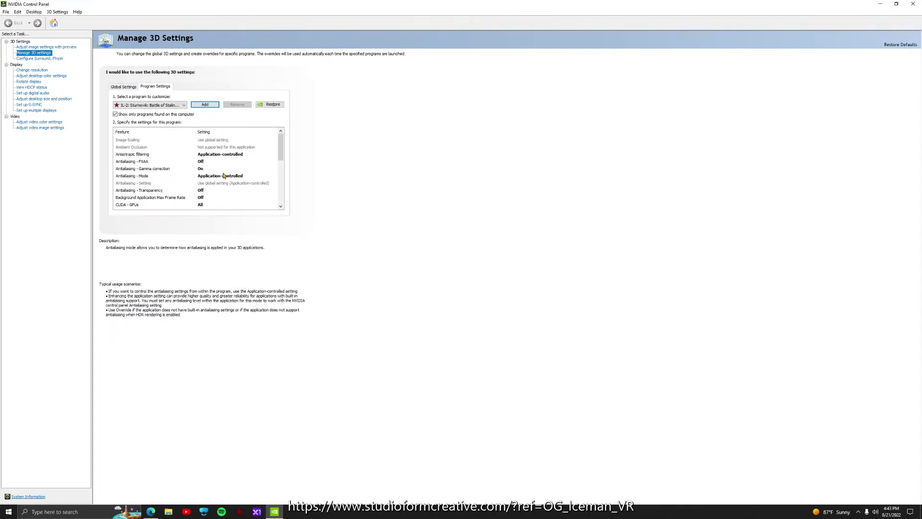
{"action": "mouse_move", "coordinate": [131, 143]}
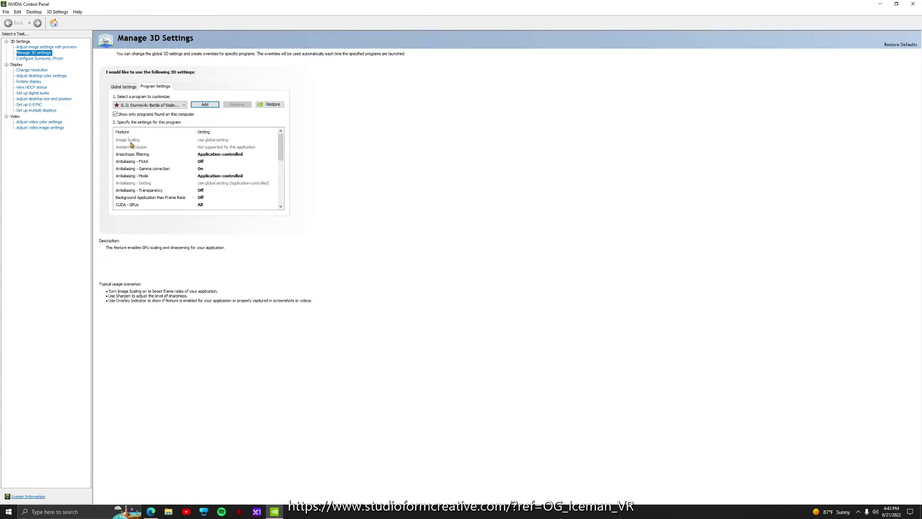
{"action": "mouse_move", "coordinate": [209, 163]}
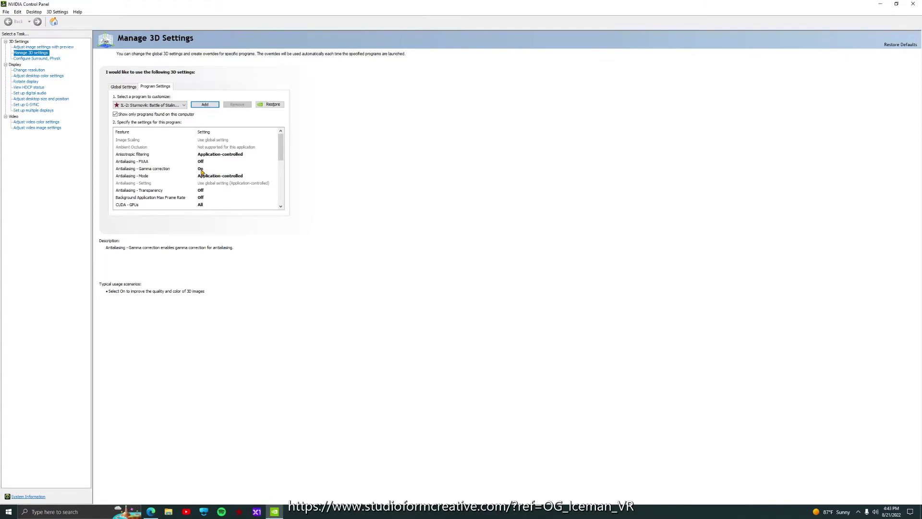
{"action": "mouse_move", "coordinate": [160, 183]}
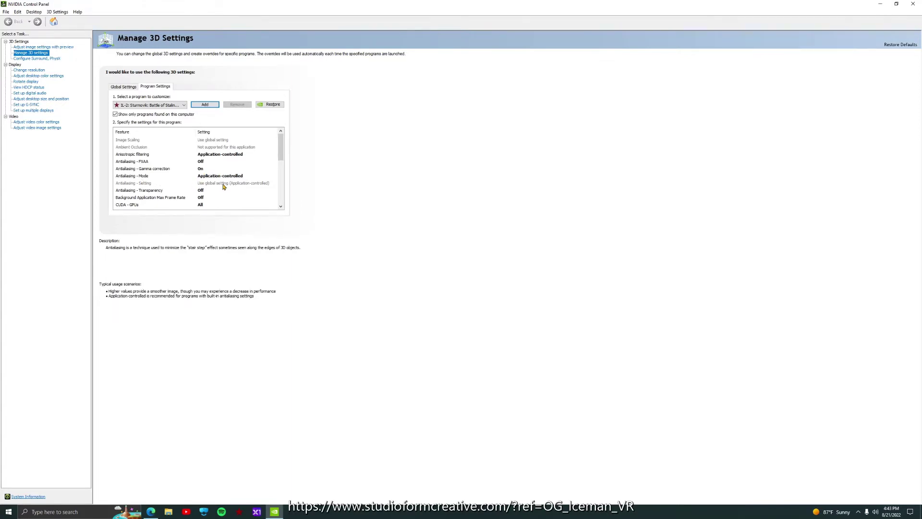
{"action": "scroll", "coordinate": [223, 186], "scroll_direction": "down", "scroll_amount": 2}
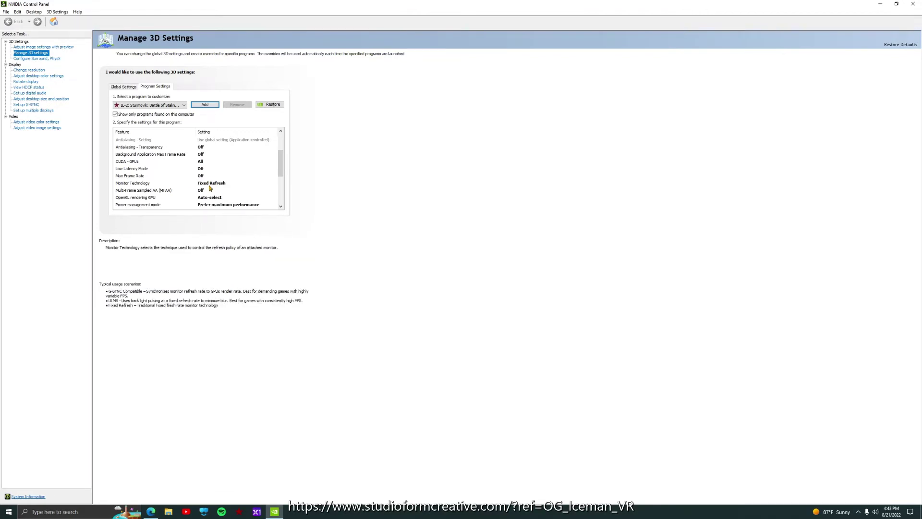
{"action": "scroll", "coordinate": [210, 188], "scroll_direction": "down", "scroll_amount": 1}
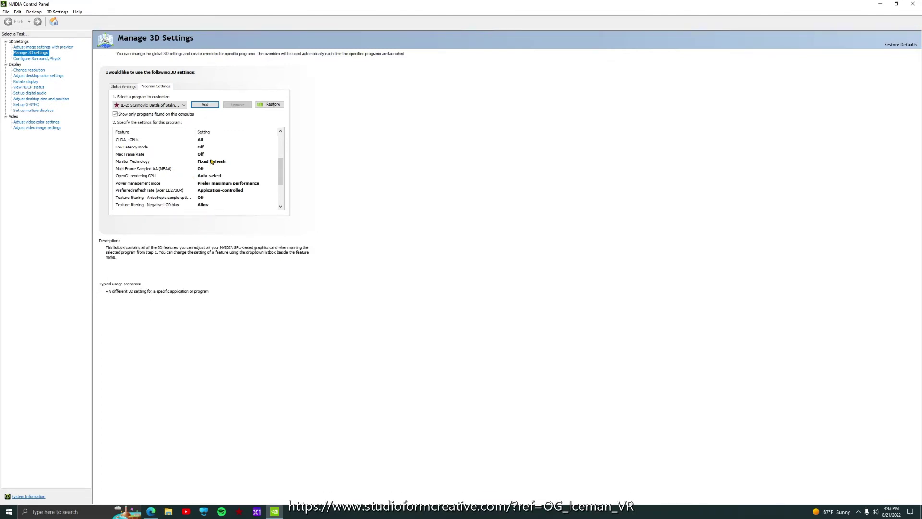
Keep IL-2's Monitor Technology at Fixed Refresh and scroll through the remaining features.
{"action": "left_click", "coordinate": [212, 162]}
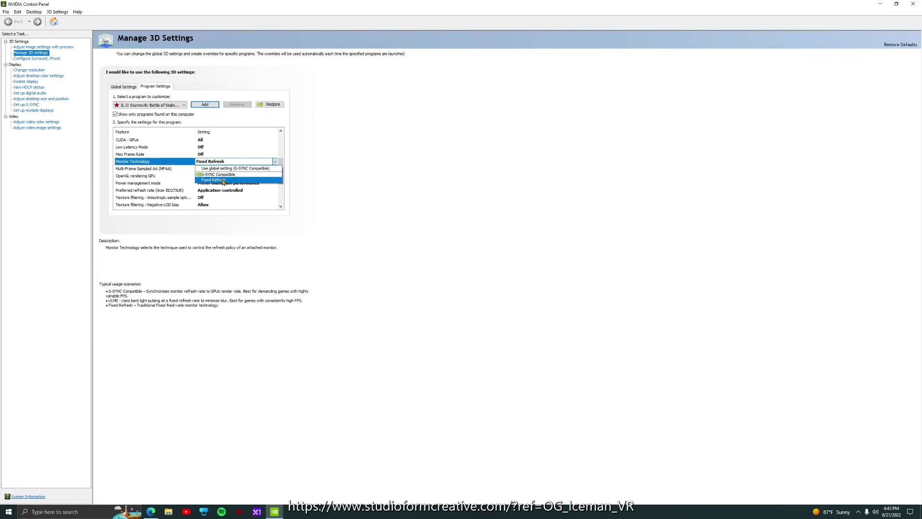
{"action": "left_click", "coordinate": [223, 179]}
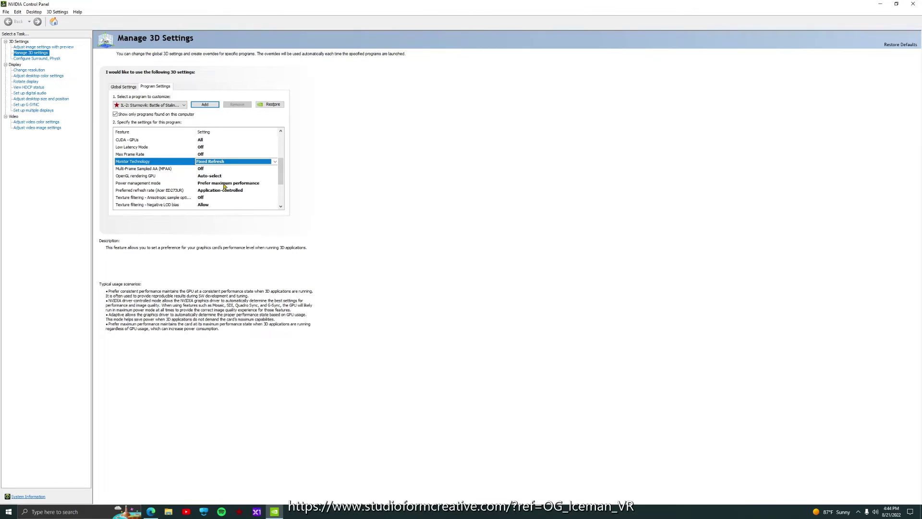
{"action": "scroll", "coordinate": [221, 192], "scroll_direction": "down", "scroll_amount": 2}
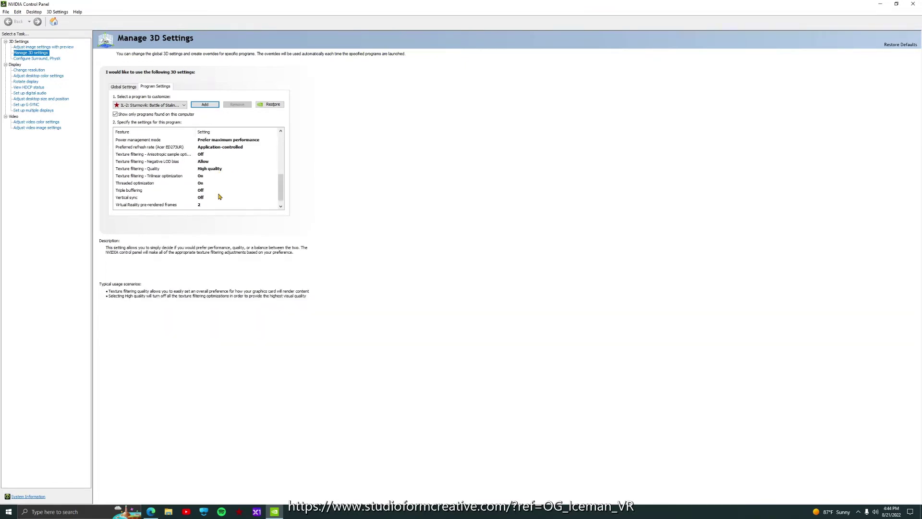
{"action": "scroll", "coordinate": [220, 196], "scroll_direction": "up", "scroll_amount": 1}
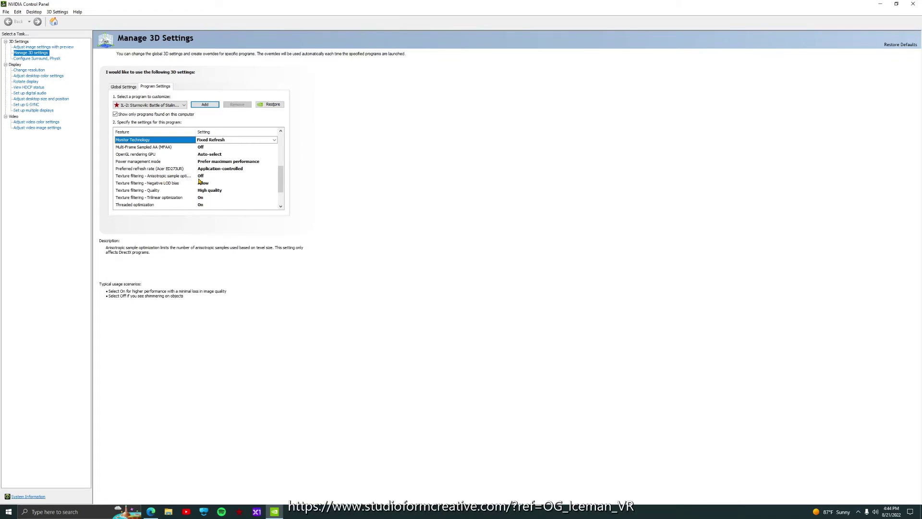
Set anisotropic sample optimization to Off and keep texture filtering quality at High quality.
{"action": "left_click", "coordinate": [199, 176]}
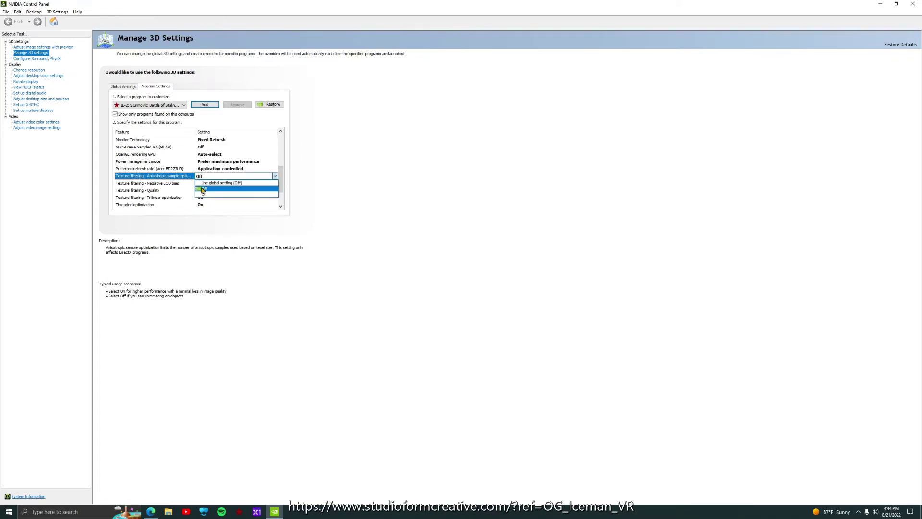
{"action": "left_click", "coordinate": [204, 190]}
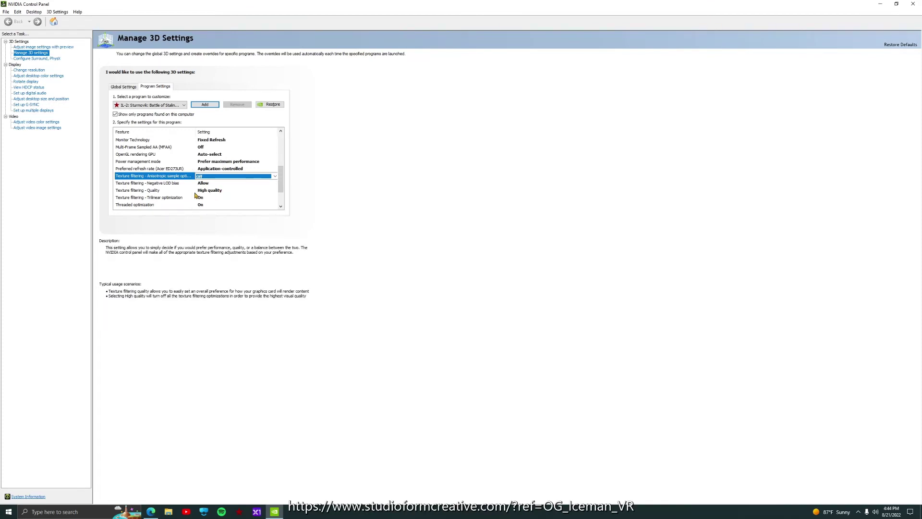
{"action": "left_click", "coordinate": [186, 185]}
{"action": "left_click", "coordinate": [203, 192]}
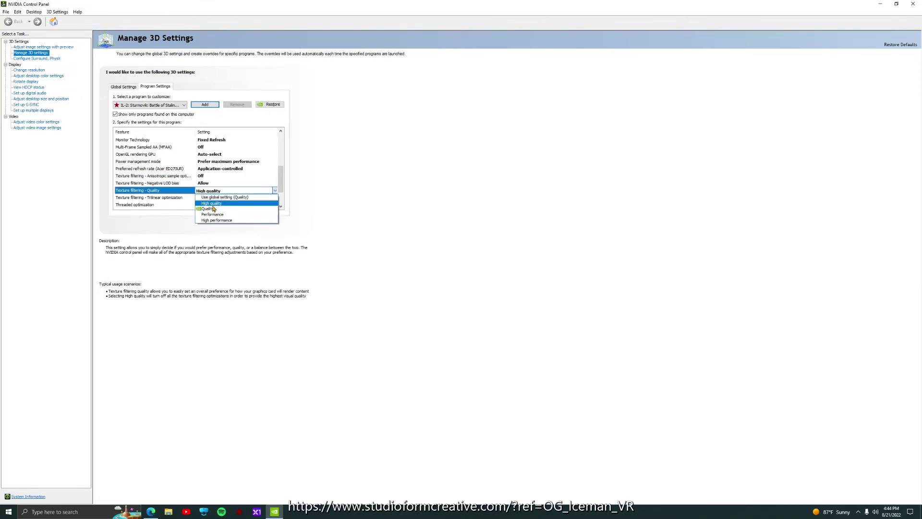
{"action": "left_click", "coordinate": [211, 203]}
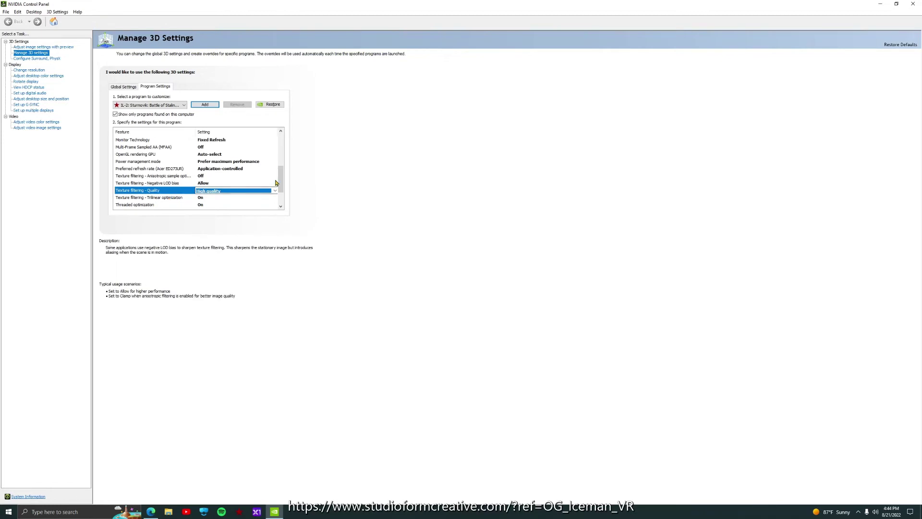
{"action": "scroll", "coordinate": [283, 174], "scroll_direction": "down", "scroll_amount": 2}
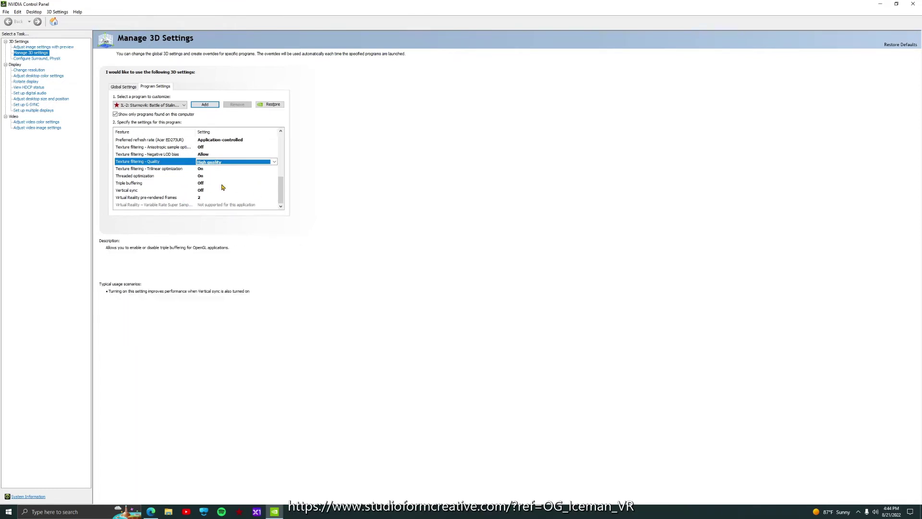
Keep Threaded optimization On and VR pre-rendered frames at 2, then go to Change resolution.
{"action": "left_click", "coordinate": [207, 176]}
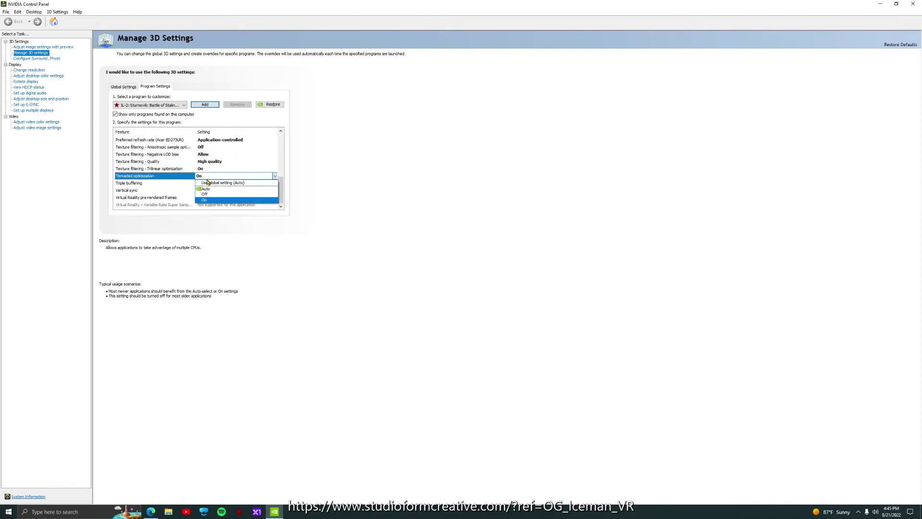
{"action": "left_click", "coordinate": [204, 200]}
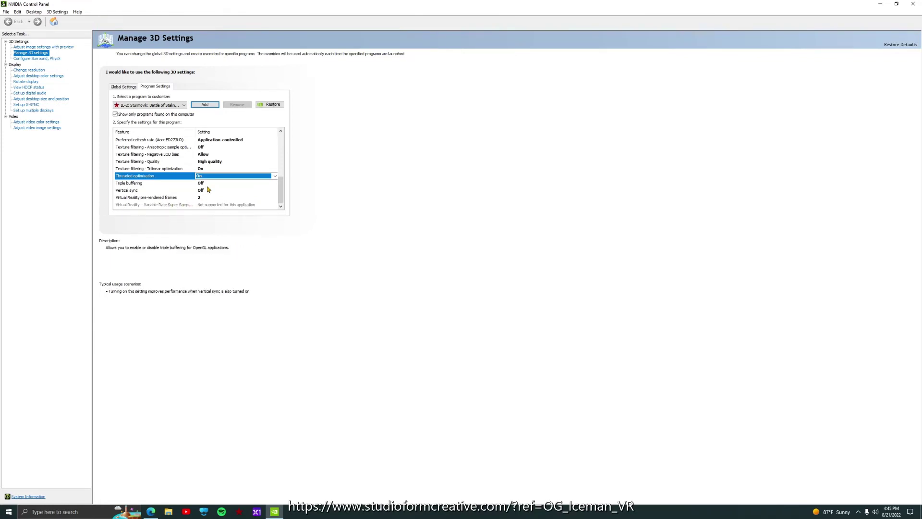
{"action": "left_click", "coordinate": [203, 198]}
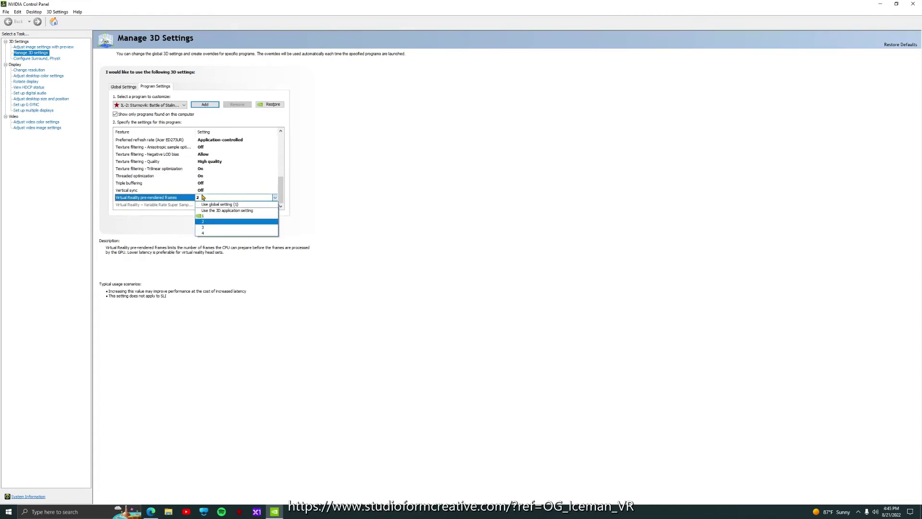
{"action": "left_click", "coordinate": [202, 192]}
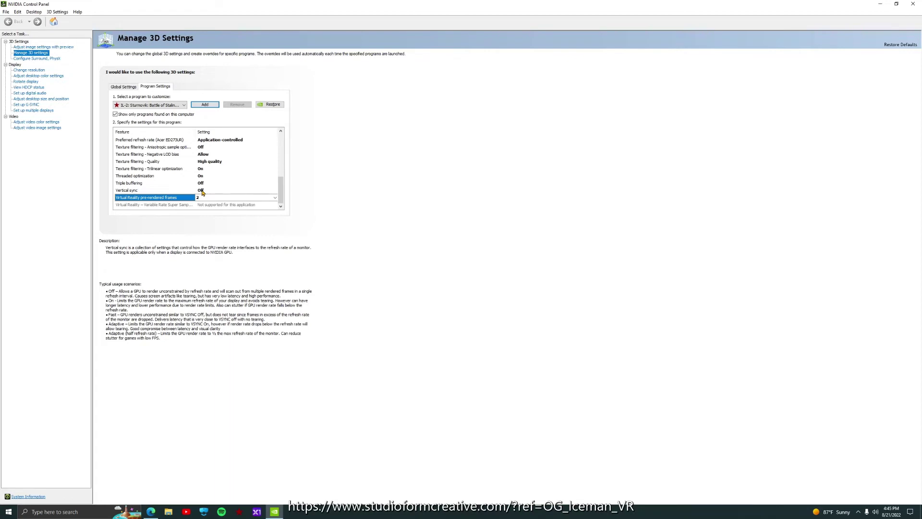
{"action": "left_click", "coordinate": [171, 184]}
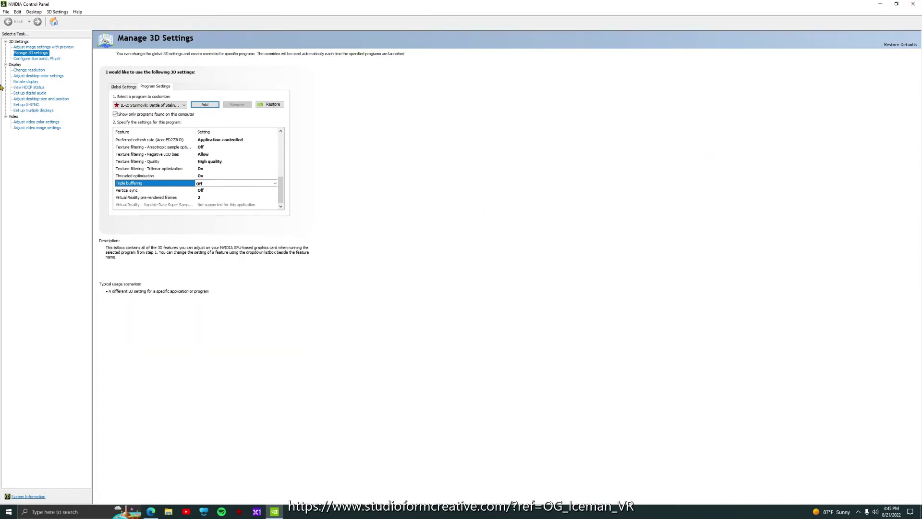
{"action": "left_click", "coordinate": [28, 71]}
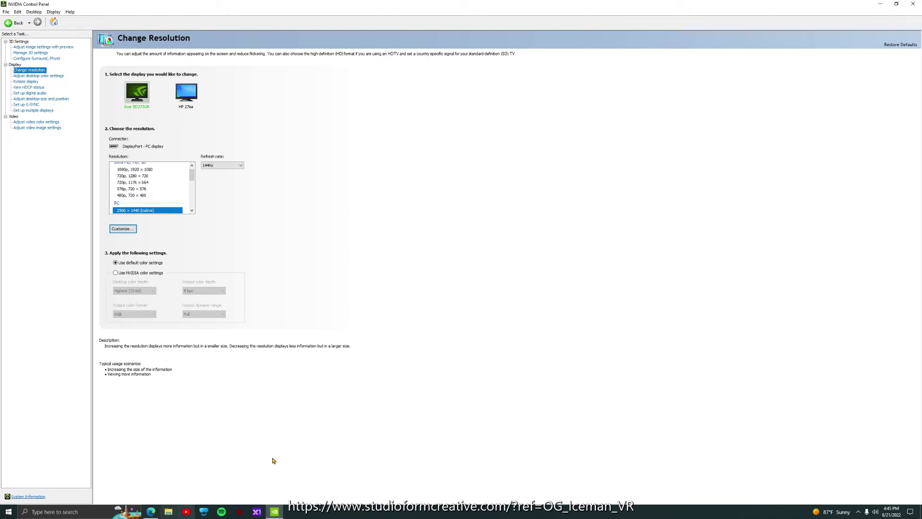
{"action": "left_click", "coordinate": [879, 4]}
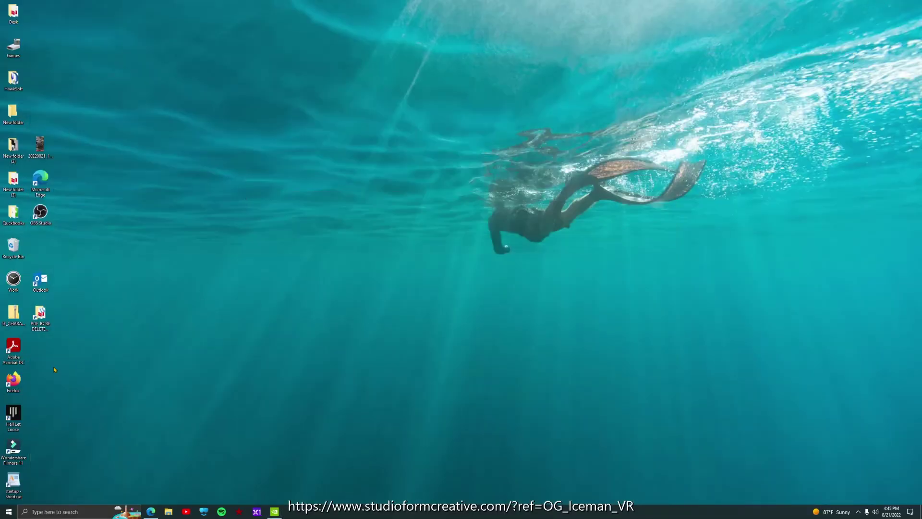
{"action": "double_click", "coordinate": [23, 489]}
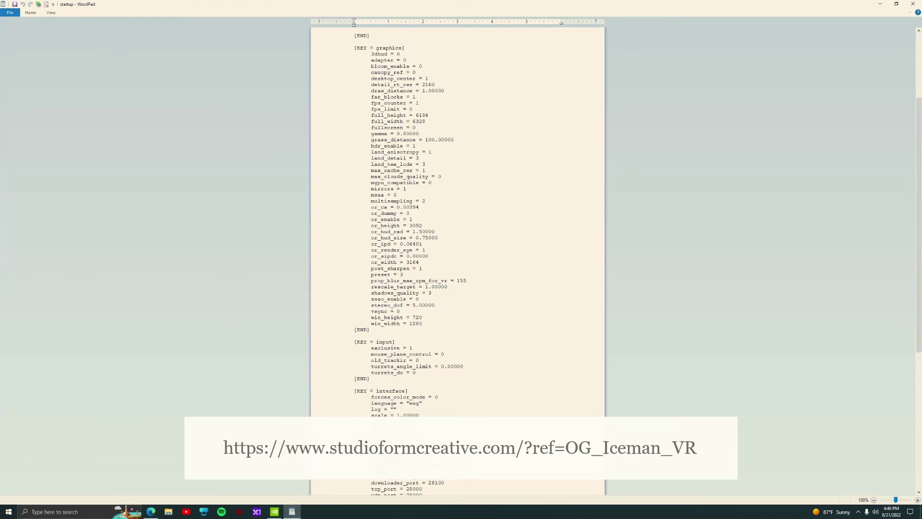
{"action": "left_click", "coordinate": [912, 4]}
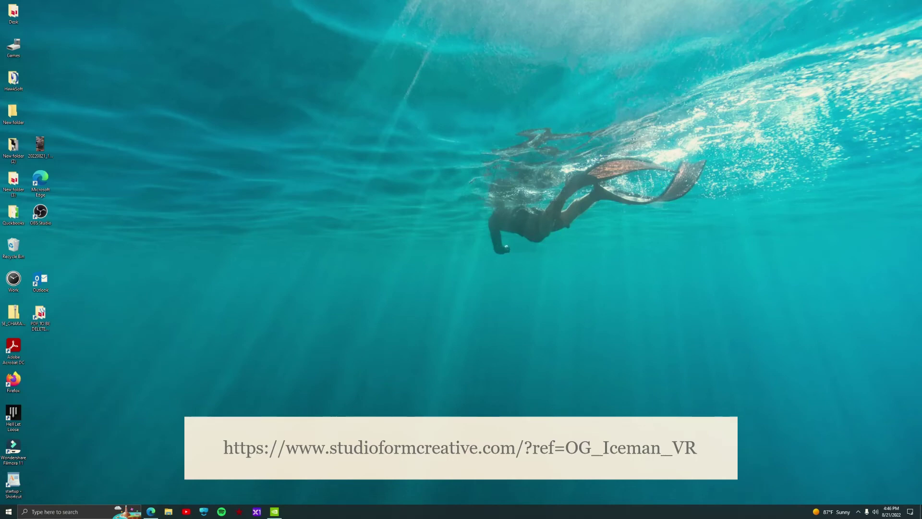
Bring Edge forward and open YouTube in a new tab.
{"action": "mouse_move", "coordinate": [149, 513]}
{"action": "left_click", "coordinate": [151, 512]}
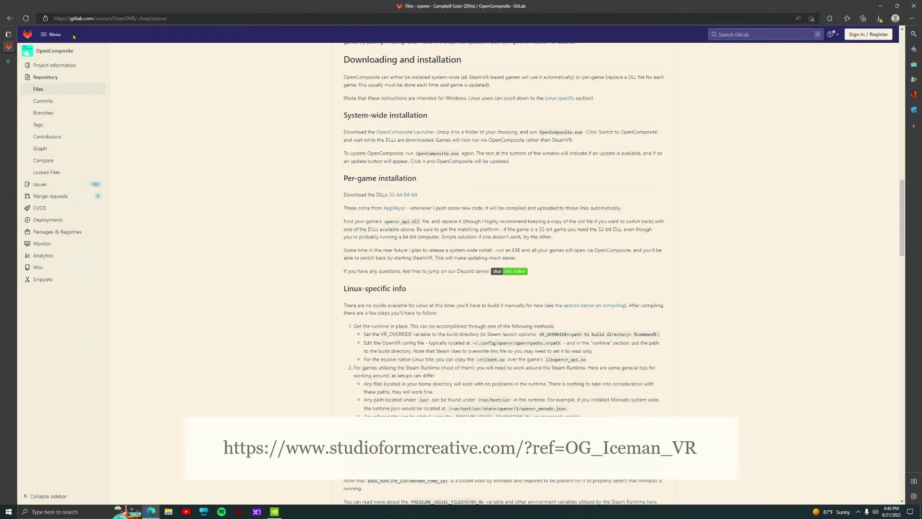
{"action": "key", "text": "ctrl+t"}
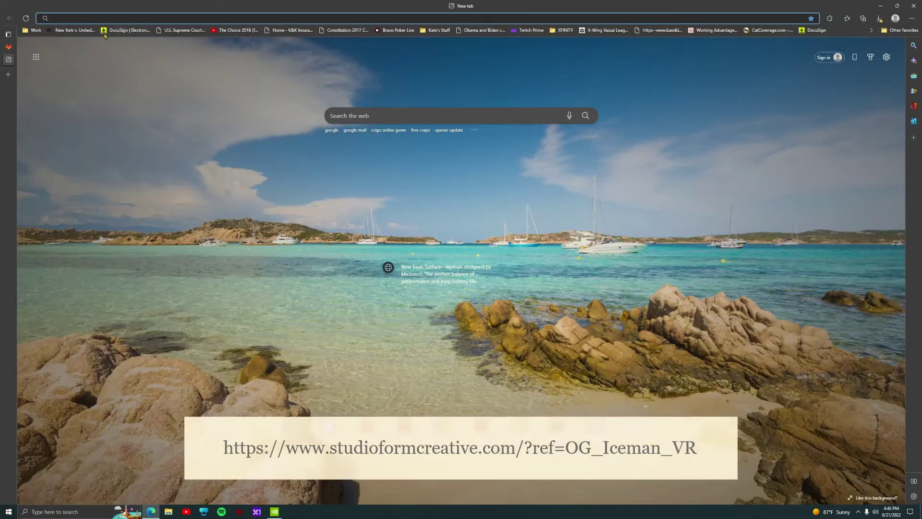
{"action": "type", "text": "s"}
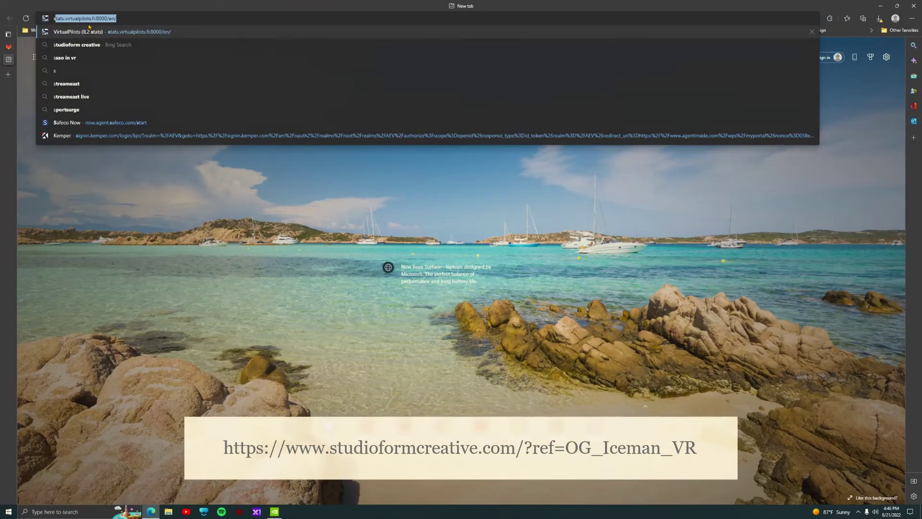
{"action": "key", "text": "BackSpace"}
{"action": "key", "text": "BackSpace"}
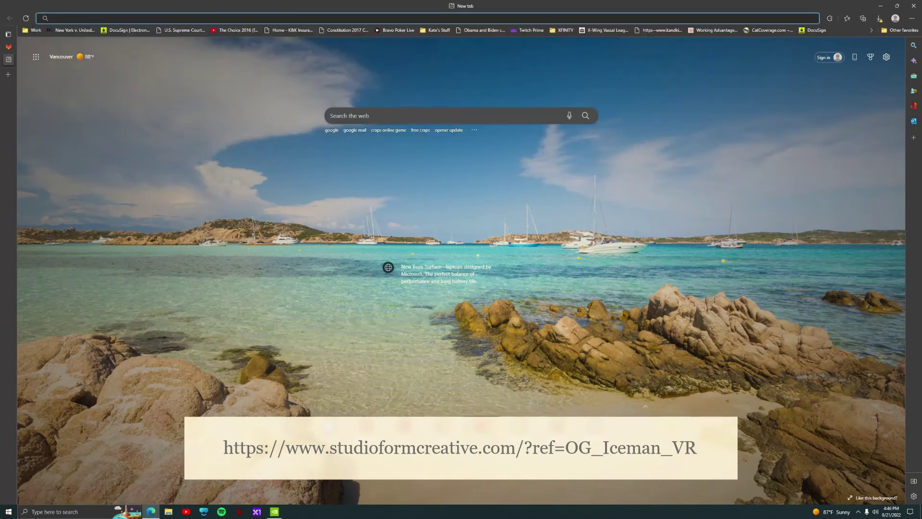
{"action": "left_click", "coordinate": [480, 422]}
Open the new comment notification from the YouTube notifications list.
{"action": "mouse_move", "coordinate": [6, 209]}
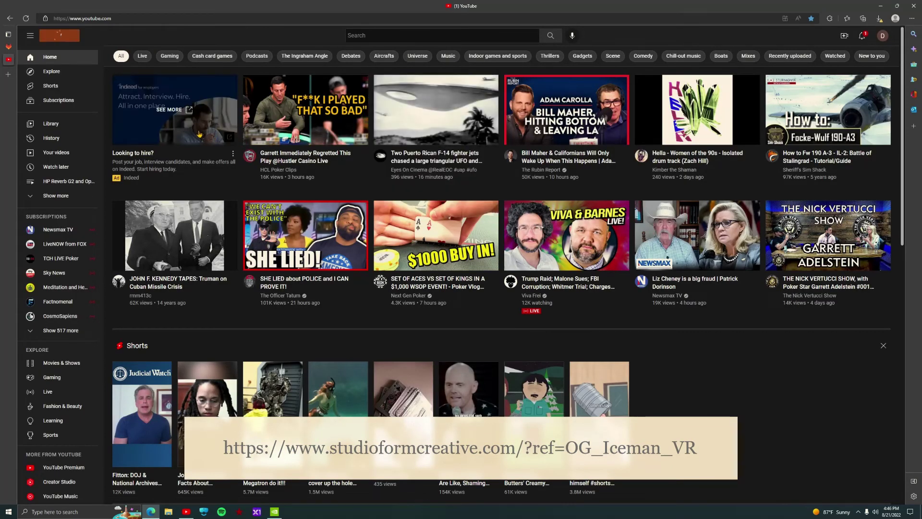
{"action": "mouse_move", "coordinate": [9, 78]}
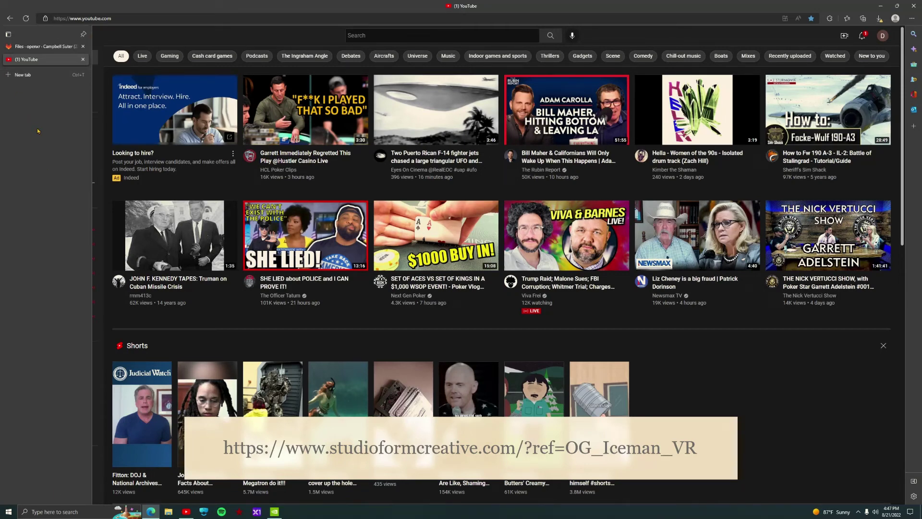
{"action": "left_click", "coordinate": [861, 36]}
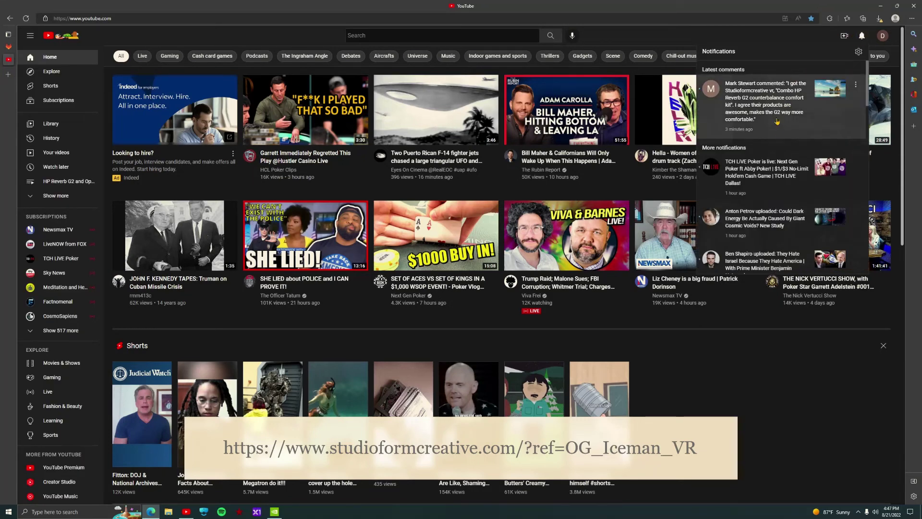
{"action": "left_click", "coordinate": [771, 118]}
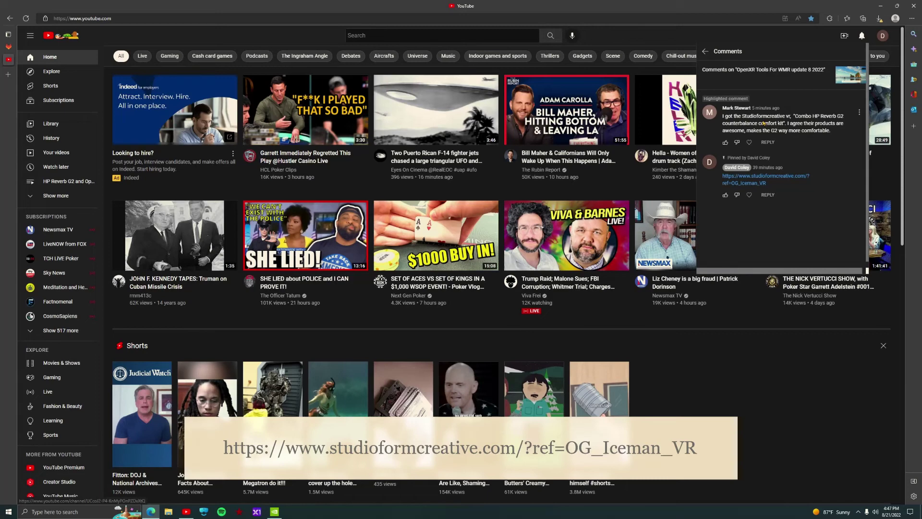
Open the OpenXR Tools For WMR update 8 2022 video and pause it at its start.
{"action": "left_click", "coordinate": [753, 71]}
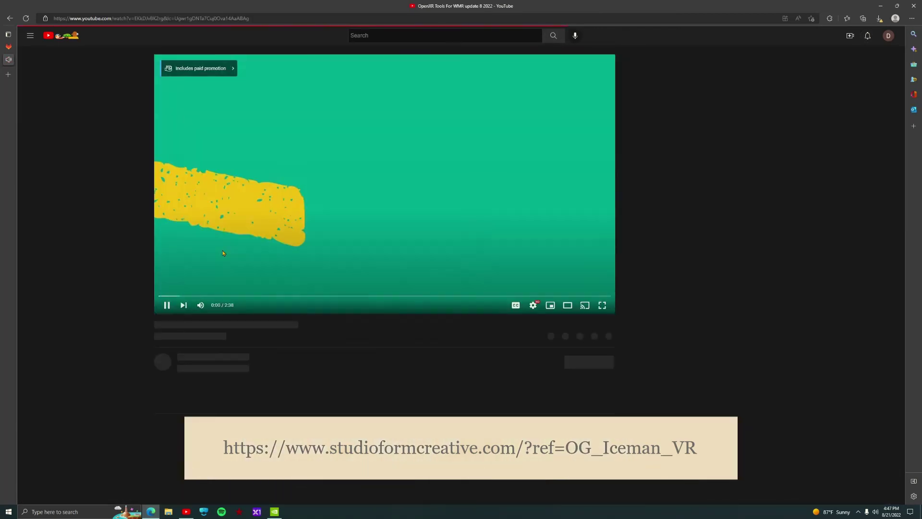
{"action": "left_click", "coordinate": [223, 253]}
{"action": "scroll", "coordinate": [127, 298], "scroll_direction": "down", "scroll_amount": 3}
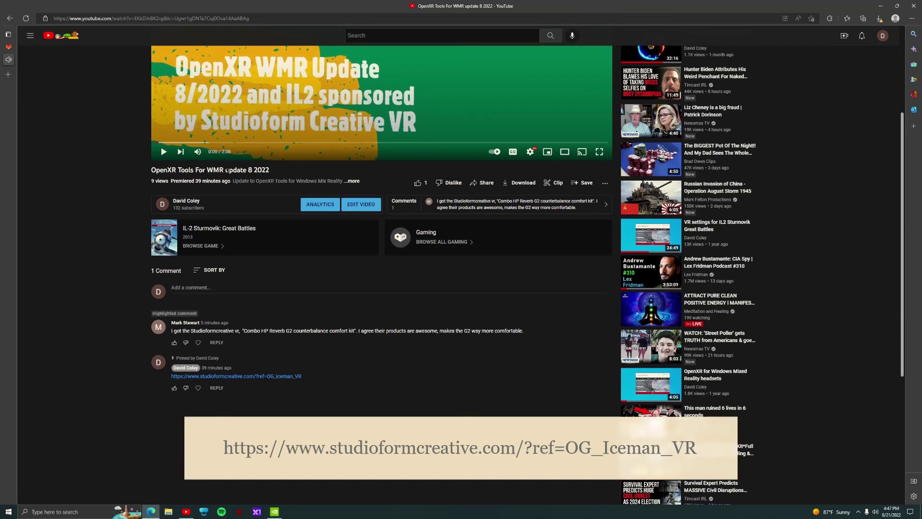
{"action": "scroll", "coordinate": [285, 249], "scroll_direction": "up", "scroll_amount": 3}
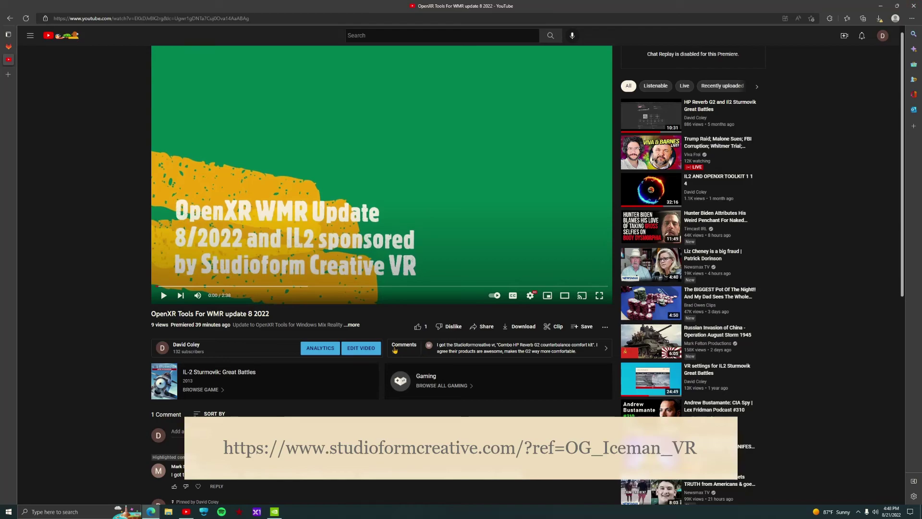
{"action": "key", "text": "alt+z"}
Close the GeForce overlay and drag the OpenXR Toolkit window toward the screen centre.
{"action": "left_click", "coordinate": [460, 174]}
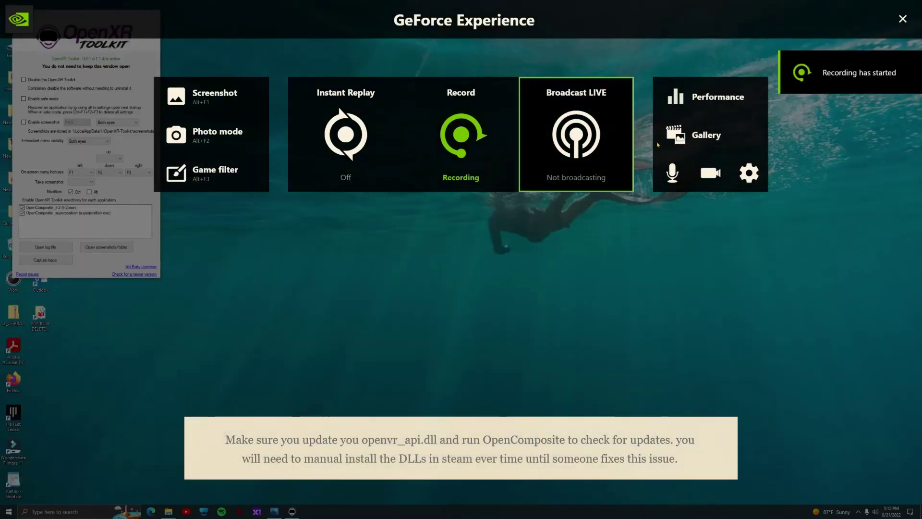
{"action": "left_click", "coordinate": [903, 19]}
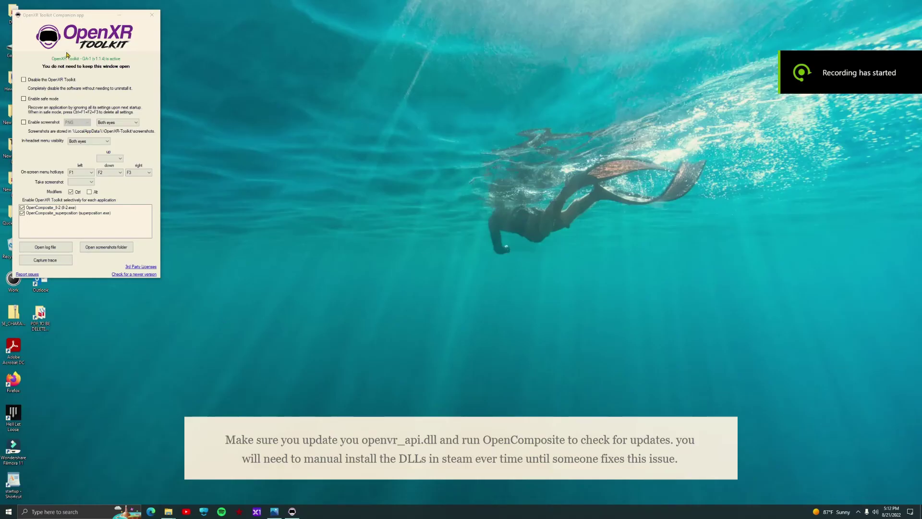
{"action": "left_click_drag", "start_coordinate": [72, 18], "coordinate": [265, 54]}
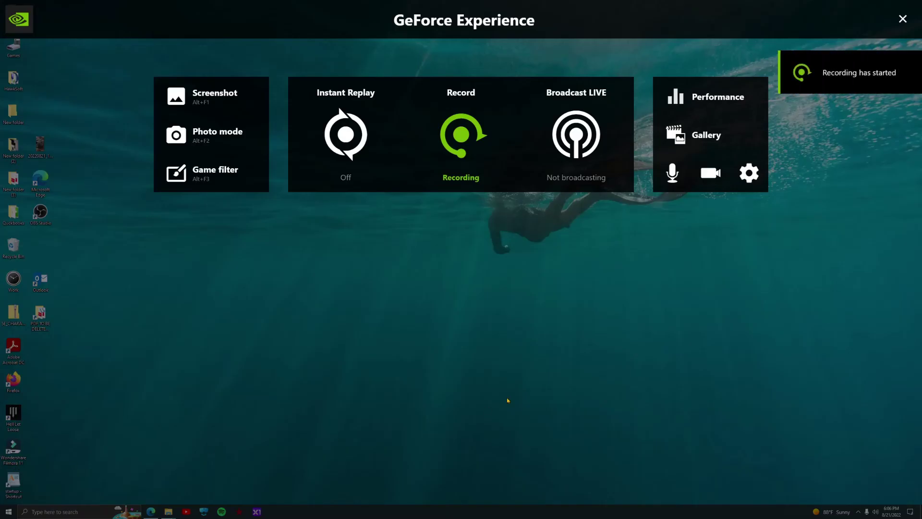
Open the Performance panel from the GeForce Experience overlay.
{"action": "left_click", "coordinate": [903, 18]}
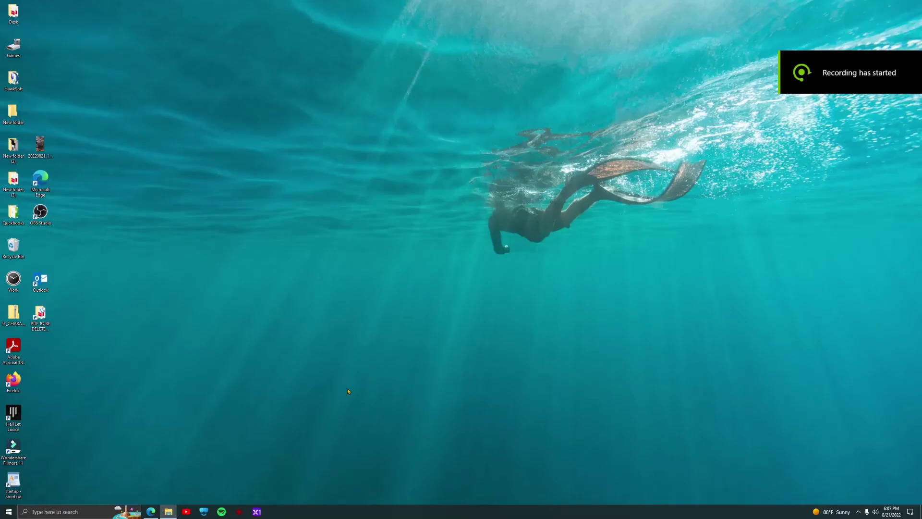
{"action": "key", "text": "alt+z"}
{"action": "key", "text": "Right"}
{"action": "key", "text": "Right"}
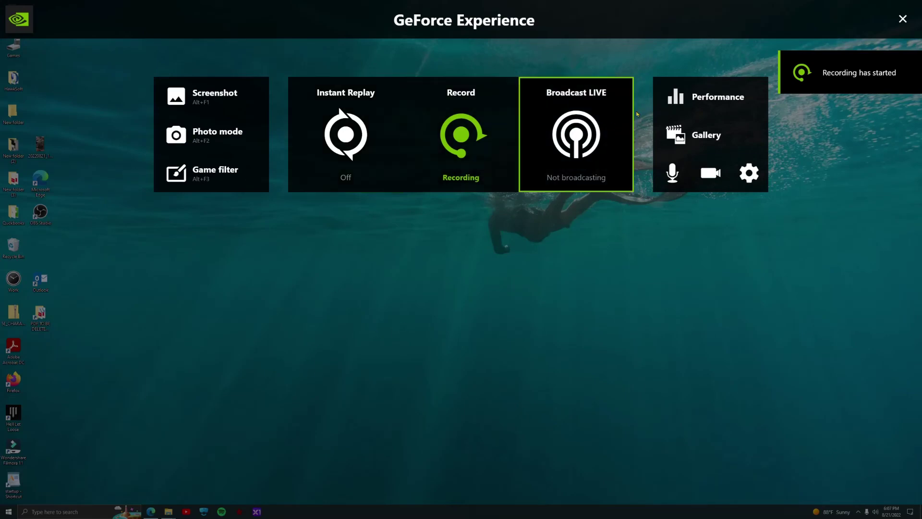
{"action": "key", "text": "Right"}
{"action": "key", "text": "Return"}
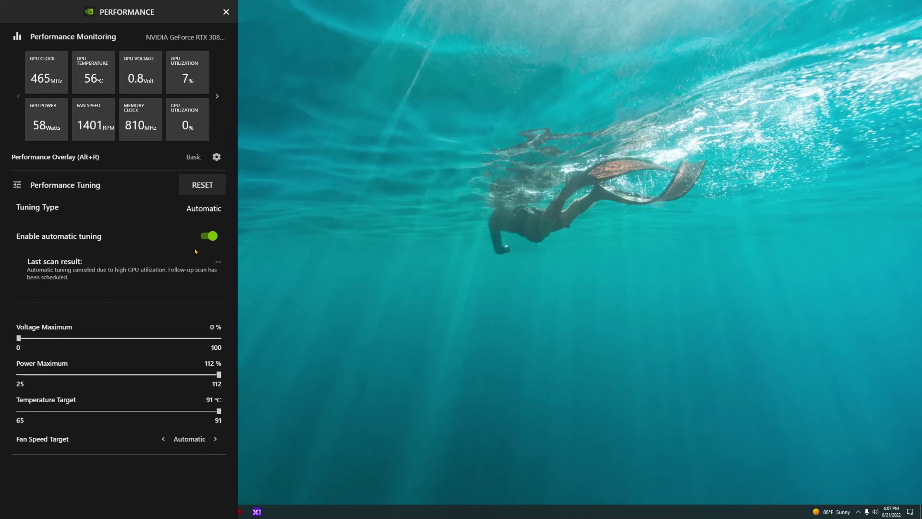
Turn Enable automatic tuning off, canceling the tuning scan.
{"action": "left_click", "coordinate": [210, 236]}
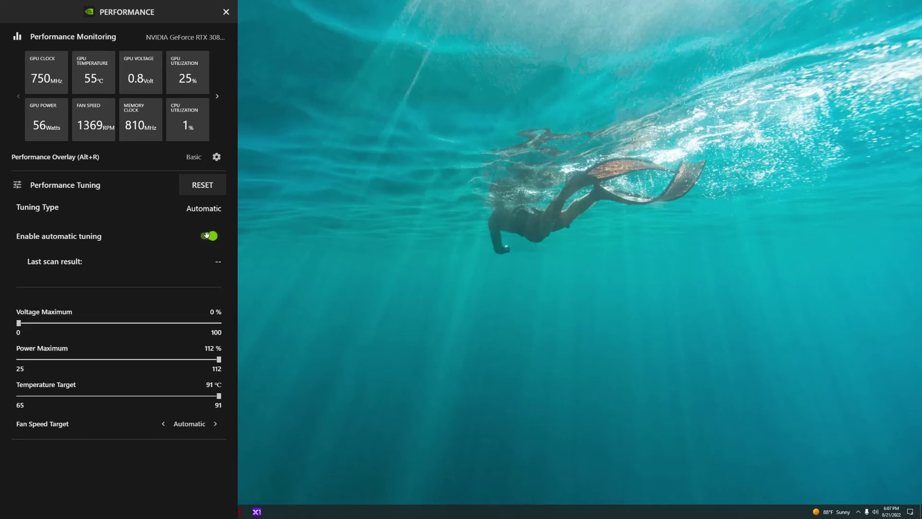
{"action": "left_click", "coordinate": [215, 237]}
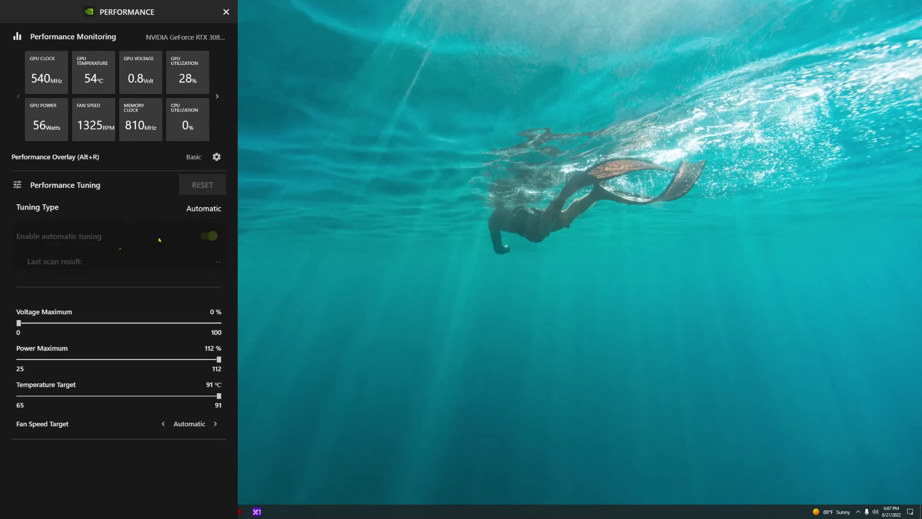
{"action": "left_click", "coordinate": [204, 237]}
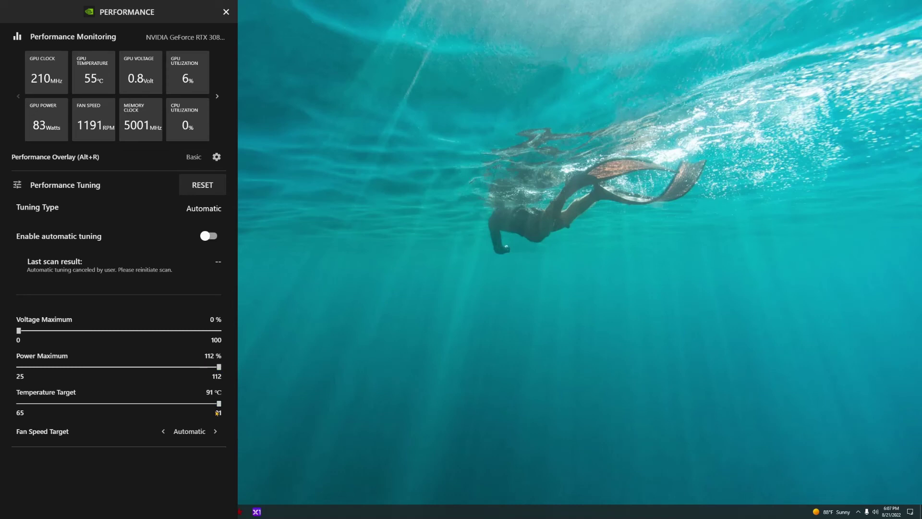
Switch Fan Speed Target to Manual at 80 and adjust the Temperature Target slider.
{"action": "left_click", "coordinate": [216, 430]}
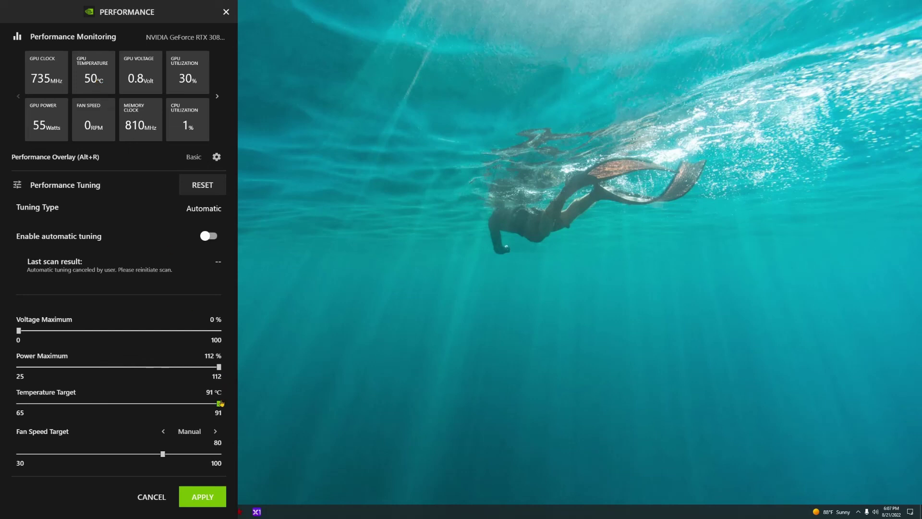
{"action": "mouse_move", "coordinate": [219, 403]}
{"action": "left_mouse_down"}
{"action": "mouse_move", "coordinate": [142, 402]}
{"action": "mouse_move", "coordinate": [232, 406]}
{"action": "left_mouse_up"}
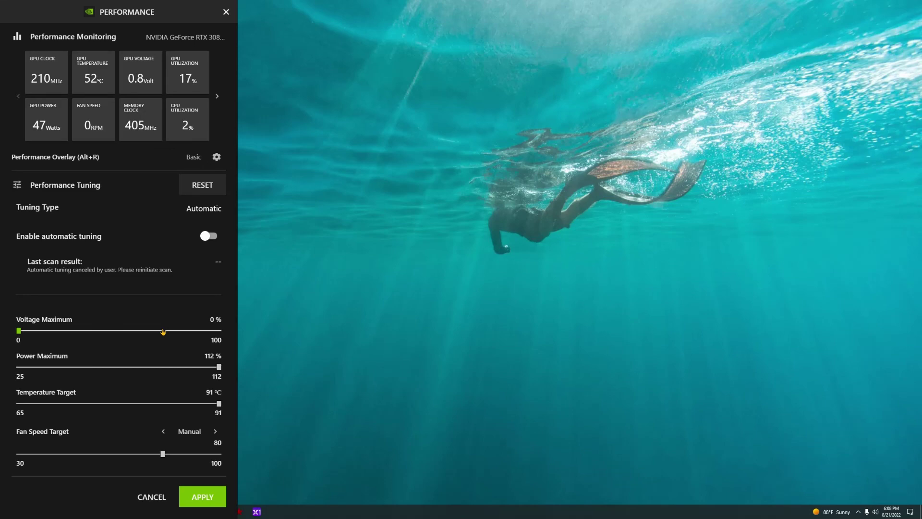
Close the Performance panel, reopen the overlay, and show the Record tile's stop options.
{"action": "key", "text": "alt+z"}
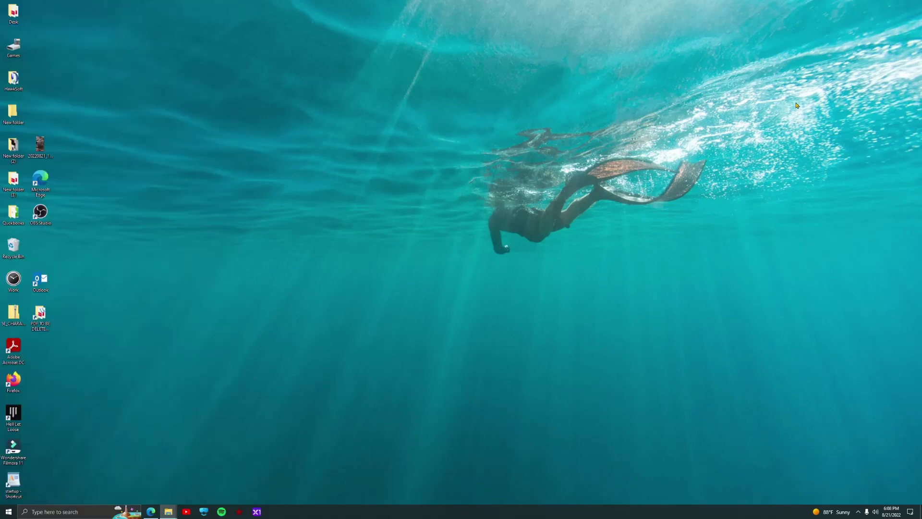
{"action": "key", "text": "alt+z"}
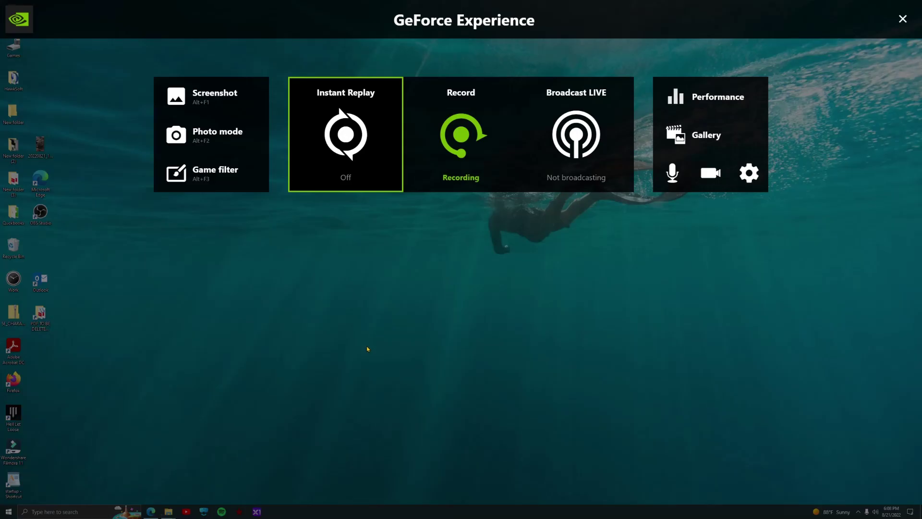
{"action": "key", "text": "alt+z"}
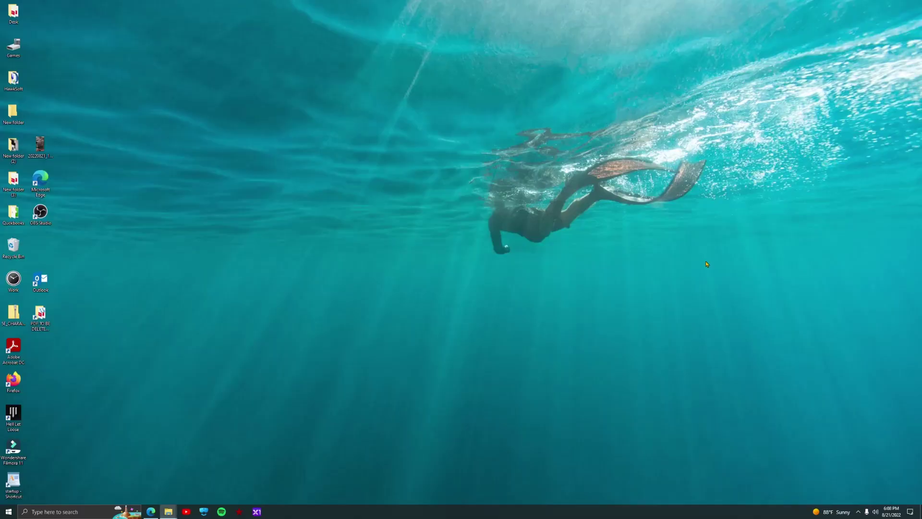
{"action": "key", "text": "alt+z"}
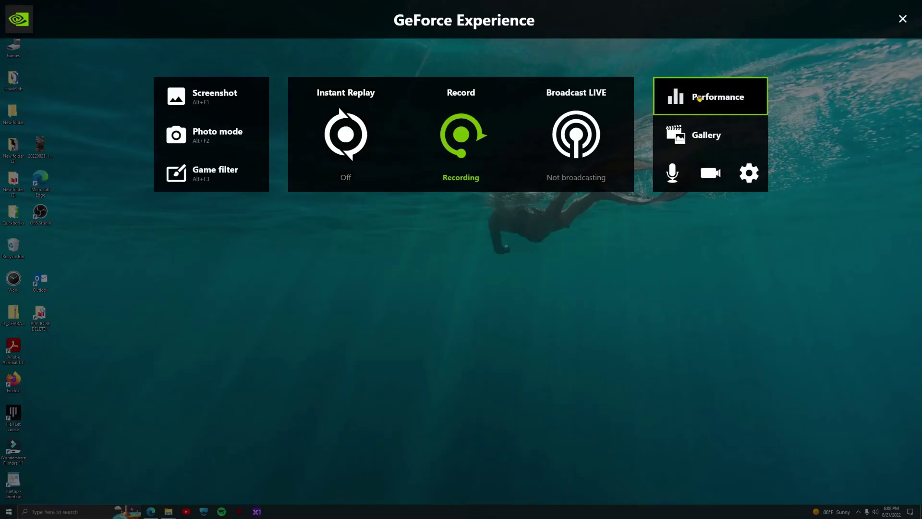
{"action": "left_click", "coordinate": [462, 153]}
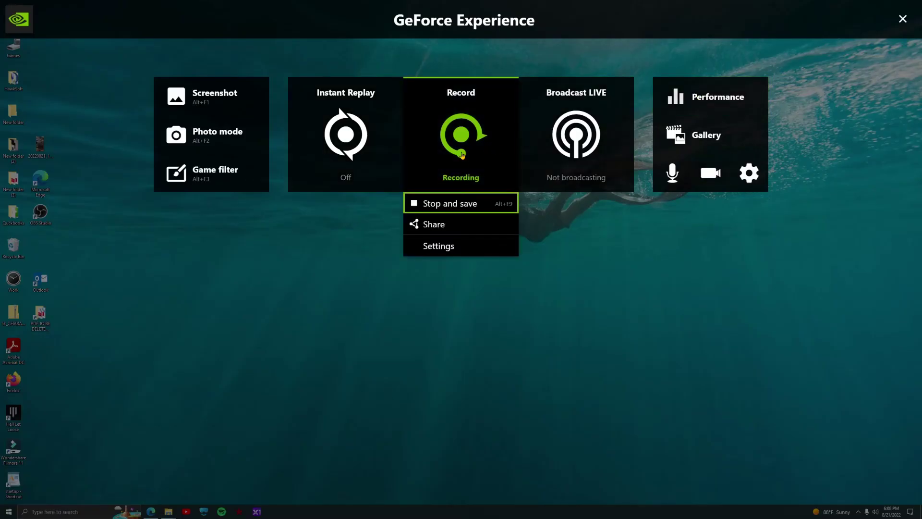